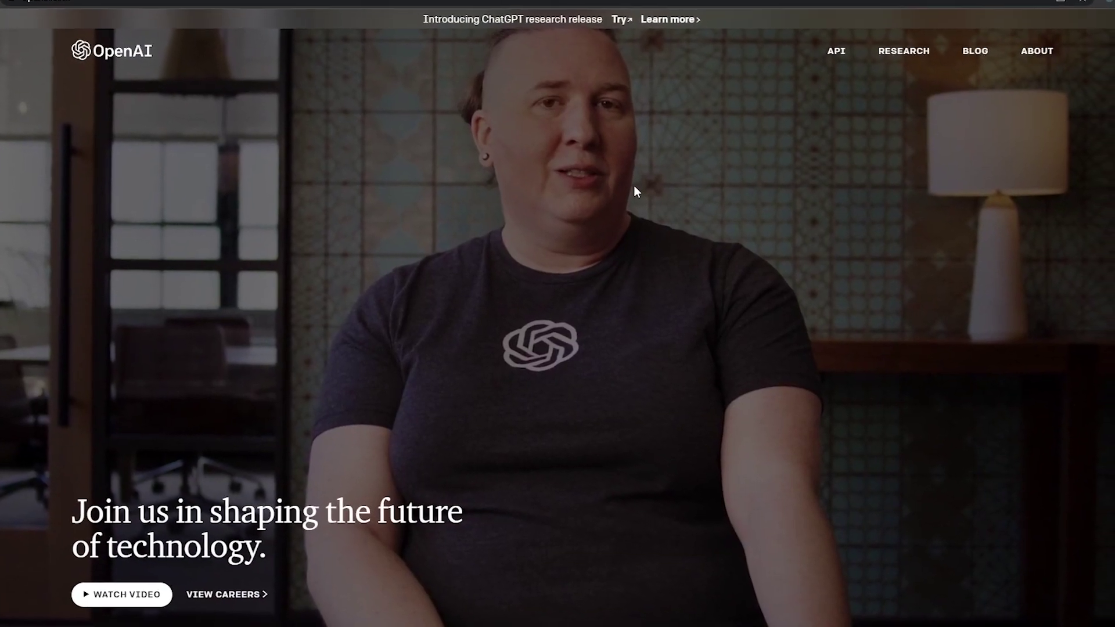
Open the ChatGPT article from the OpenAI site's footer and launch ChatGPT from it
{"action": "scroll", "coordinate": [659, 180], "scroll_direction": "down", "scroll_amount": 5}
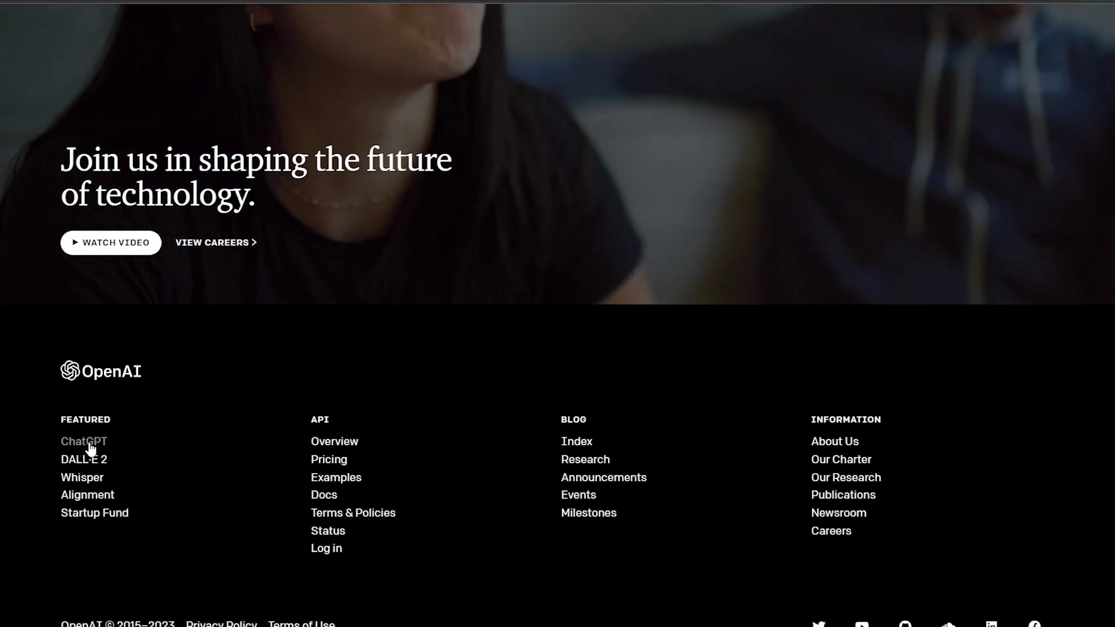
{"action": "left_click", "coordinate": [89, 444]}
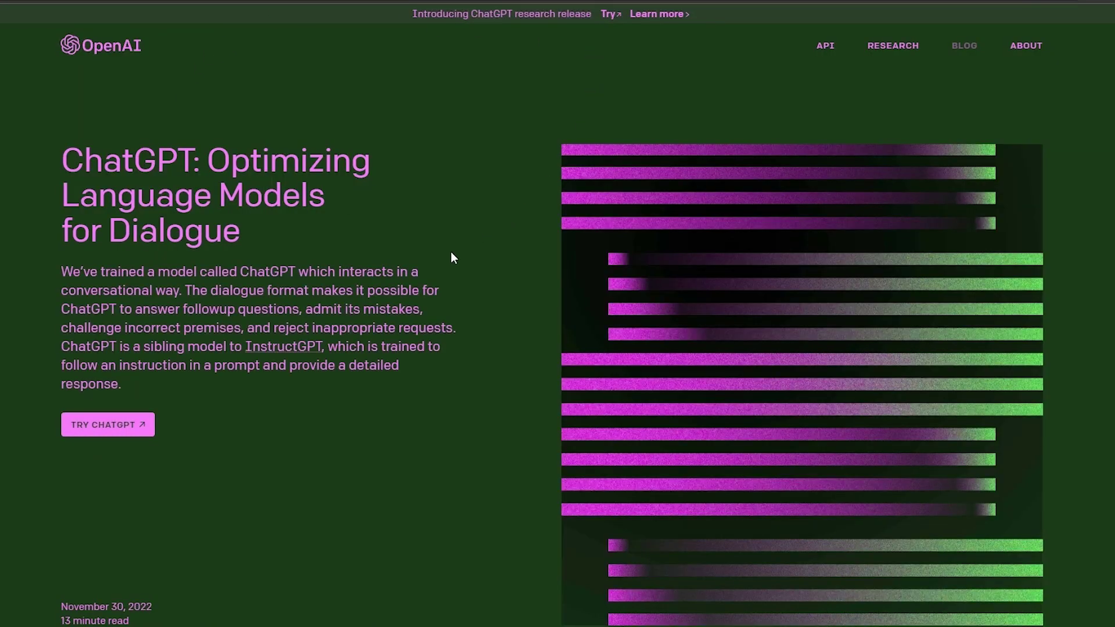
{"action": "scroll", "coordinate": [444, 289], "scroll_direction": "down", "scroll_amount": 10}
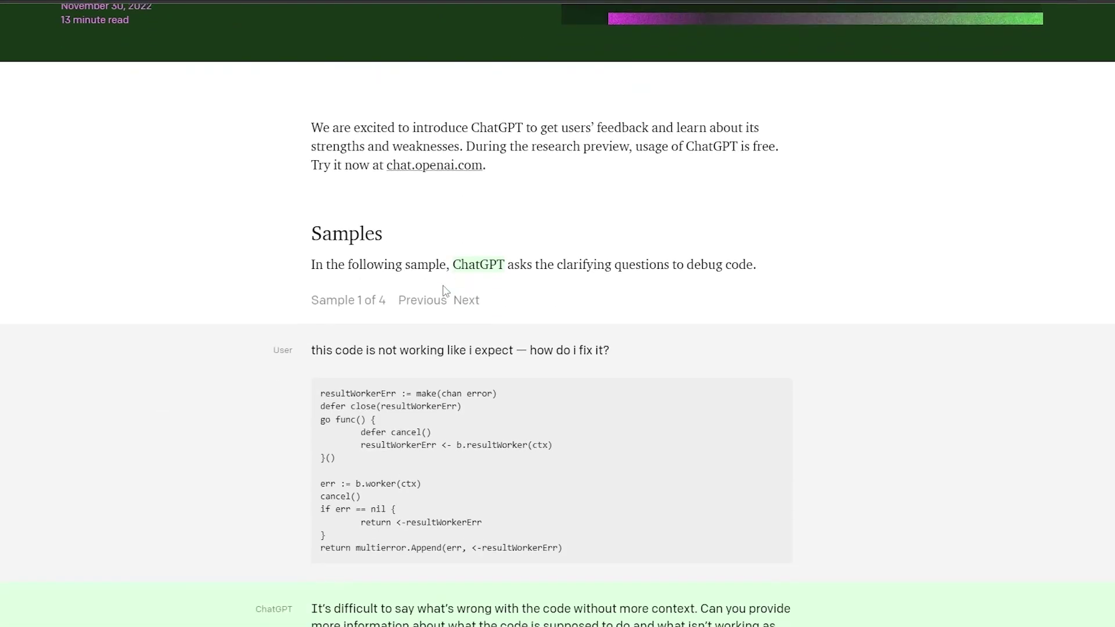
{"action": "scroll", "coordinate": [234, 253], "scroll_direction": "down", "scroll_amount": 15}
{"action": "scroll", "coordinate": [234, 252], "scroll_direction": "up", "scroll_amount": 20}
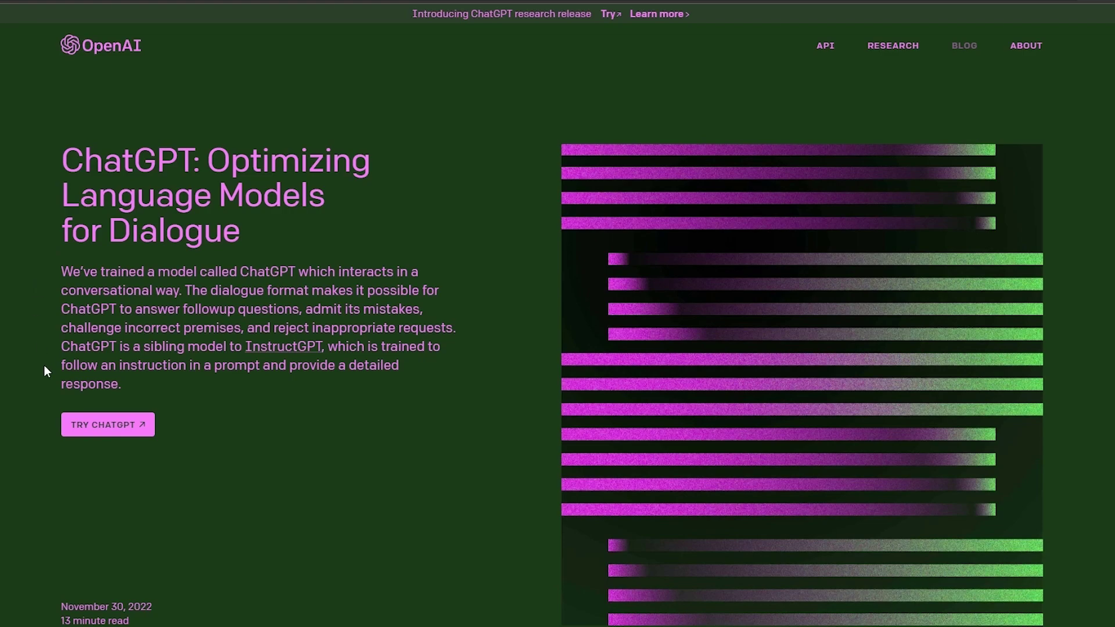
{"action": "left_click", "coordinate": [118, 426]}
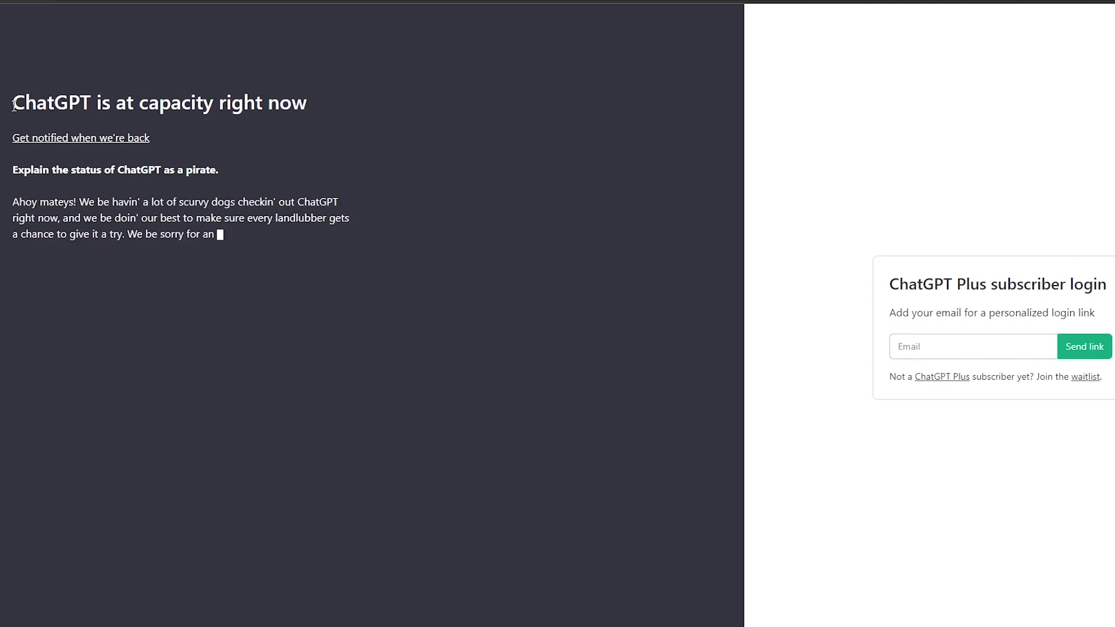
Log in to ChatGPT with an existing OpenAI account
{"action": "left_click_drag", "start_coordinate": [12, 108], "coordinate": [340, 105]}
{"action": "left_click", "coordinate": [342, 110]}
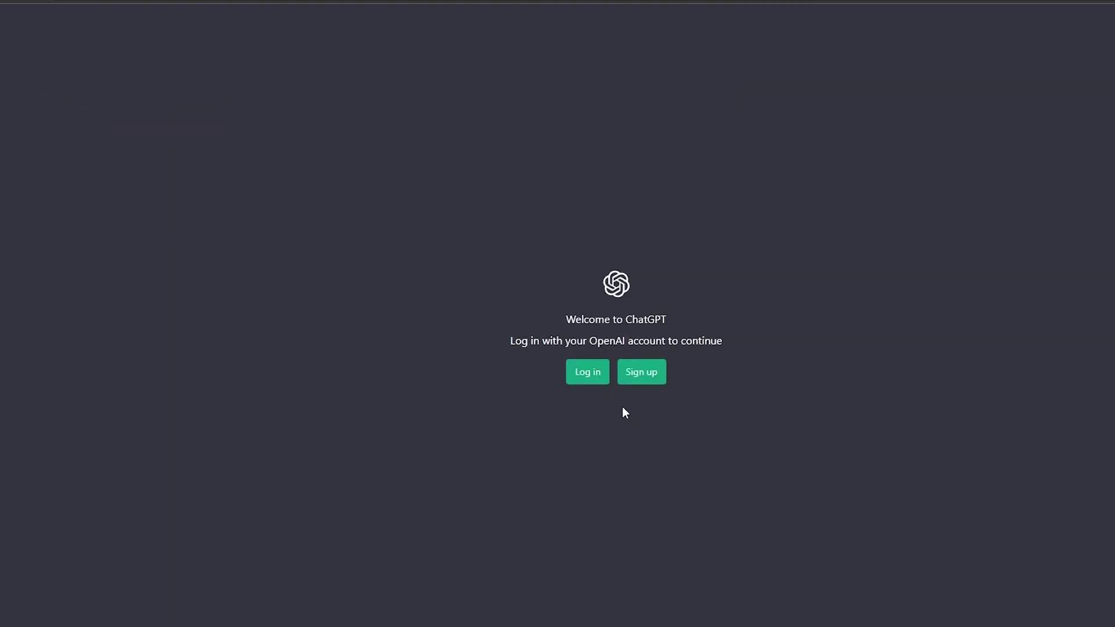
{"action": "left_click", "coordinate": [601, 376]}
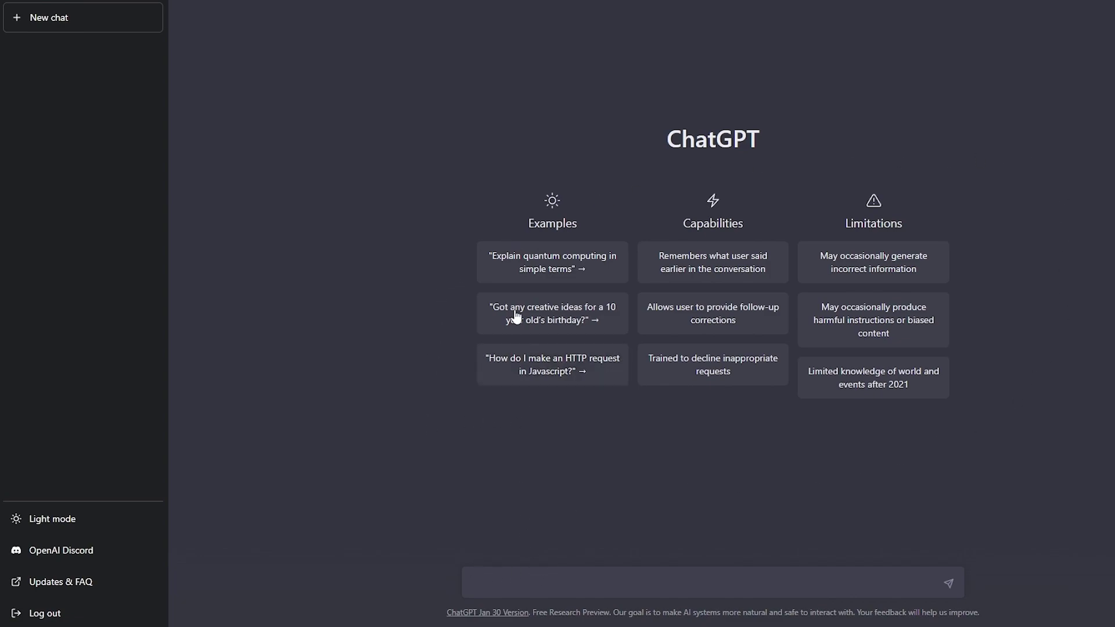
{"action": "left_click_drag", "start_coordinate": [528, 223], "coordinate": [746, 221]}
{"action": "left_click", "coordinate": [641, 224]}
{"action": "left_click", "coordinate": [749, 221]}
{"action": "left_click_drag", "start_coordinate": [841, 226], "coordinate": [918, 227]}
{"action": "left_click", "coordinate": [1028, 222]}
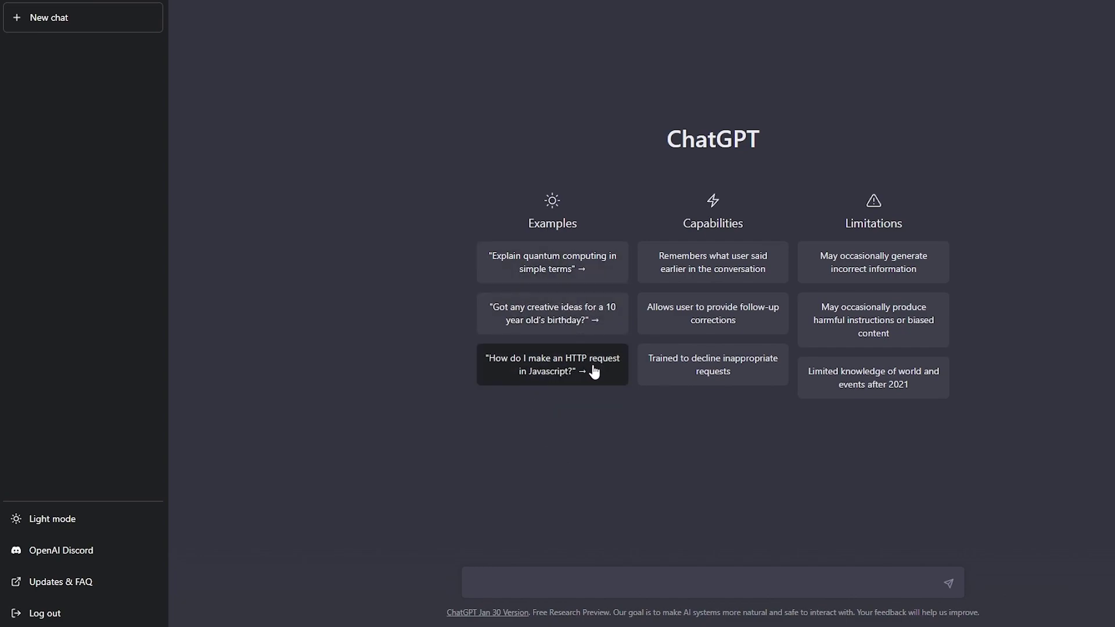
Submit the example prompt "How do I make an HTTP request in Javascript?"
{"action": "left_click", "coordinate": [542, 374]}
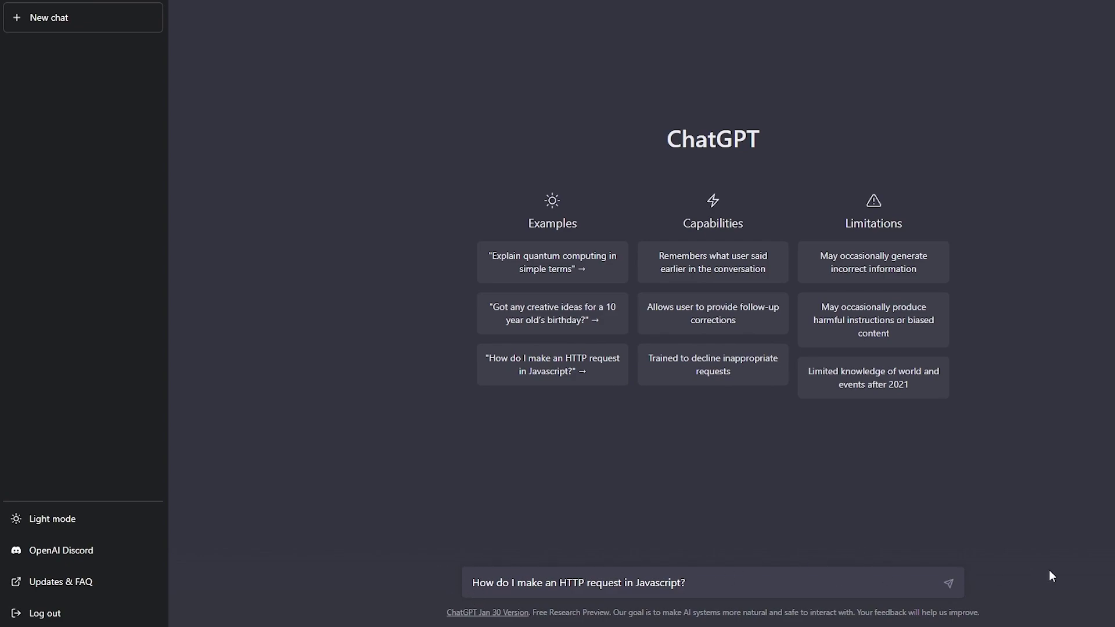
{"action": "left_click", "coordinate": [949, 583]}
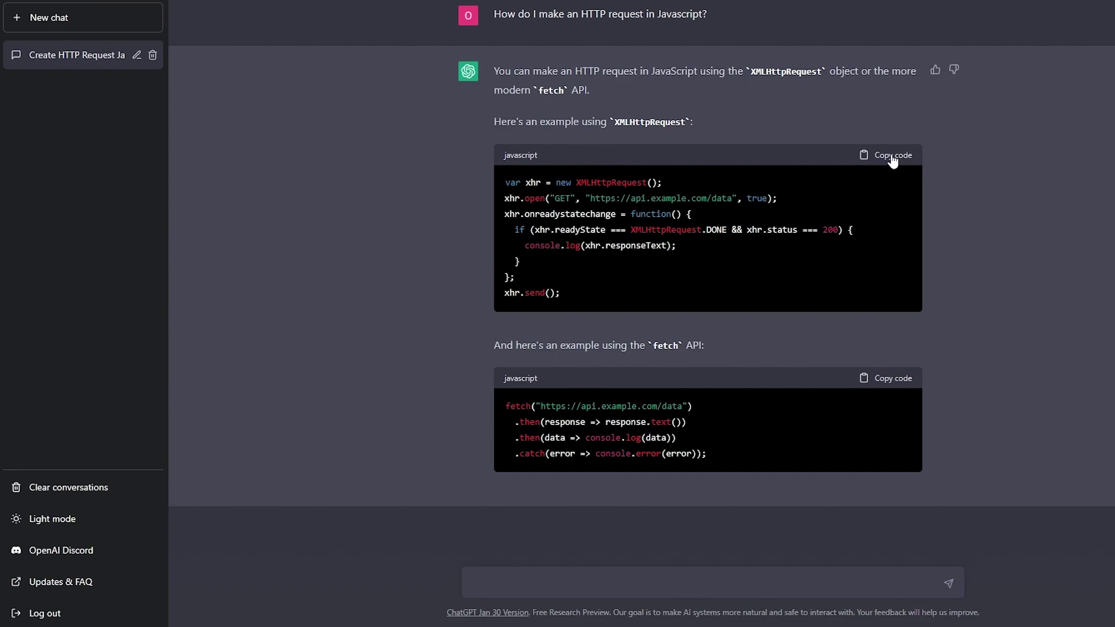
Send the prompt "write a script for a YouTube video on top 10 places to go before you die" in the same chat
{"action": "left_click", "coordinate": [491, 580]}
{"action": "type", "text": "write a script for a YouTube video on top 10 places to go before you die"}
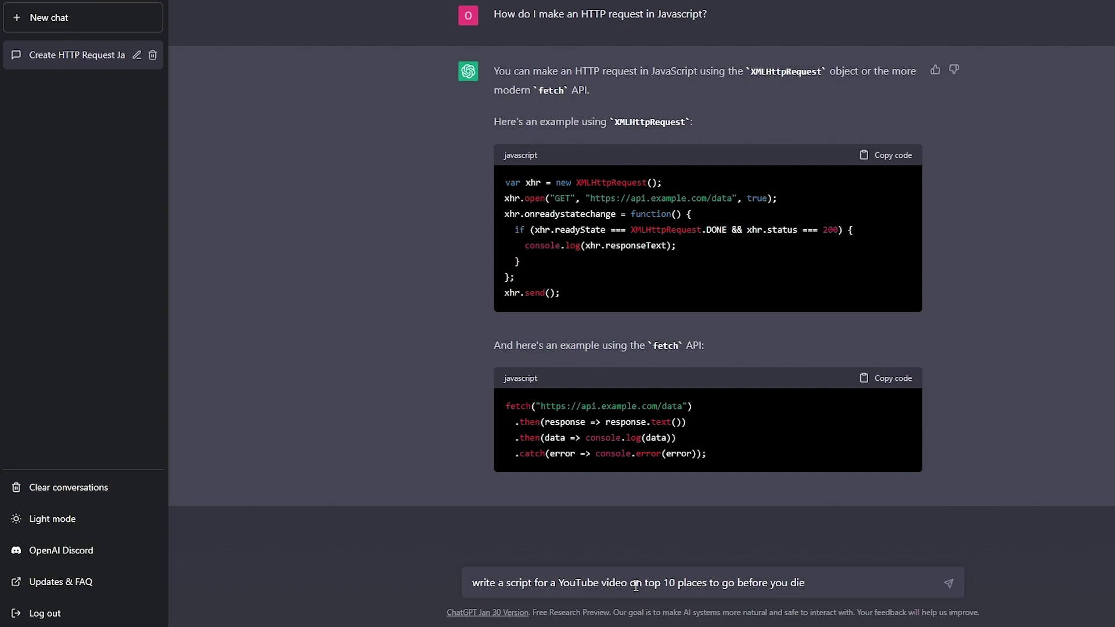
{"action": "key", "text": "Return"}
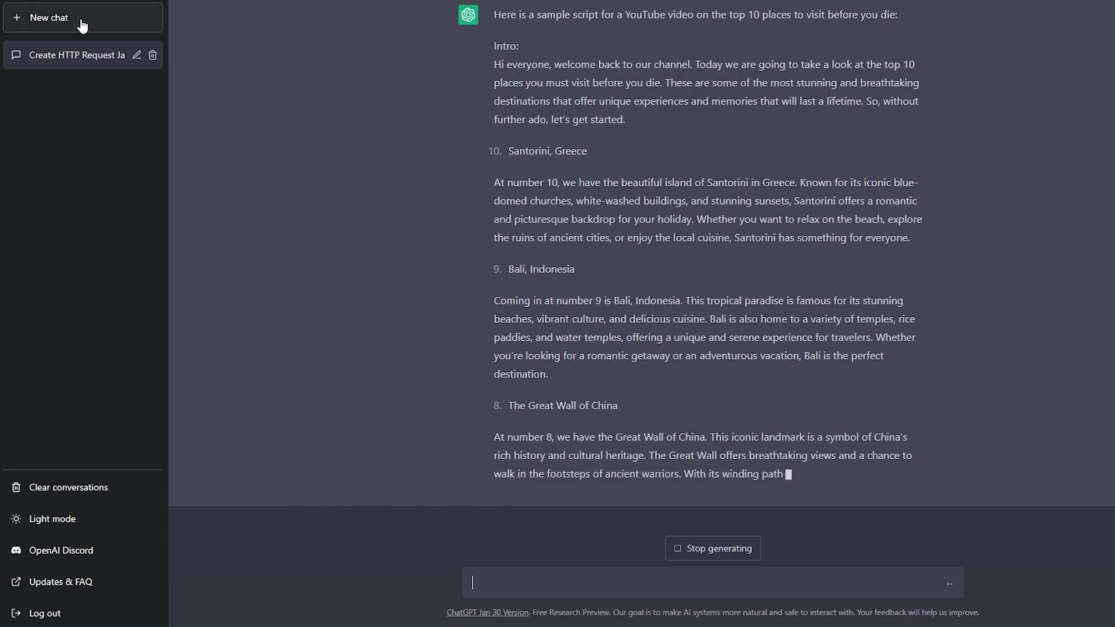
Return to the existing HTTP request conversation and resubmit its YouTube script prompt unedited to regenerate the answer
{"action": "left_click", "coordinate": [82, 22]}
{"action": "left_click", "coordinate": [86, 58]}
{"action": "scroll", "coordinate": [521, 417], "scroll_direction": "down", "scroll_amount": 4}
{"action": "scroll", "coordinate": [572, 489], "scroll_direction": "down", "scroll_amount": 5}
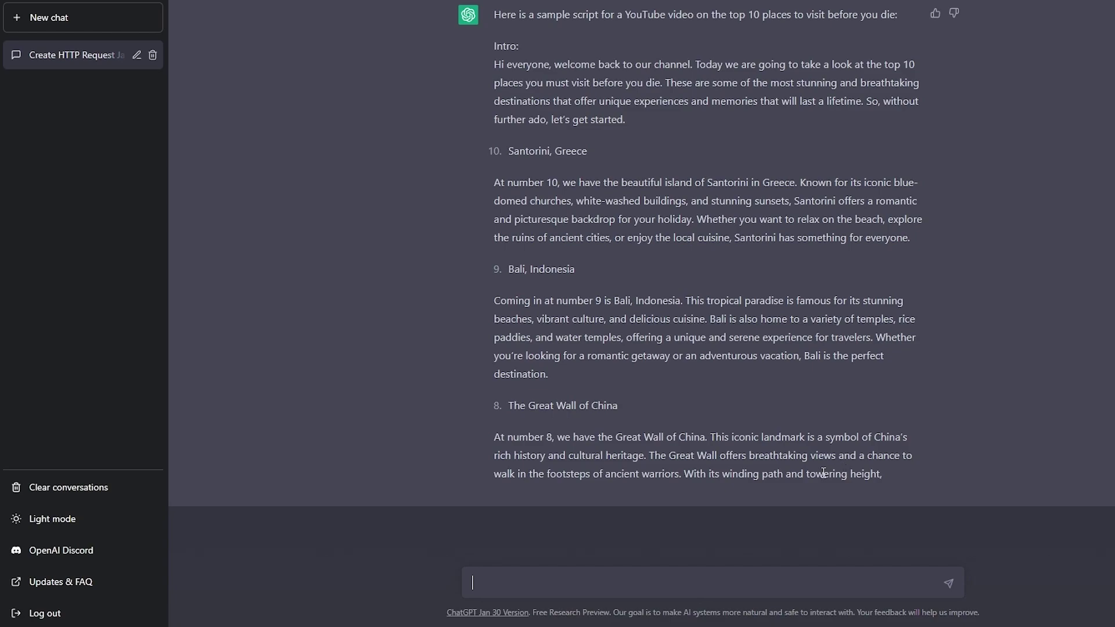
{"action": "scroll", "coordinate": [822, 474], "scroll_direction": "up", "scroll_amount": 1}
{"action": "scroll", "coordinate": [820, 478], "scroll_direction": "up", "scroll_amount": 2}
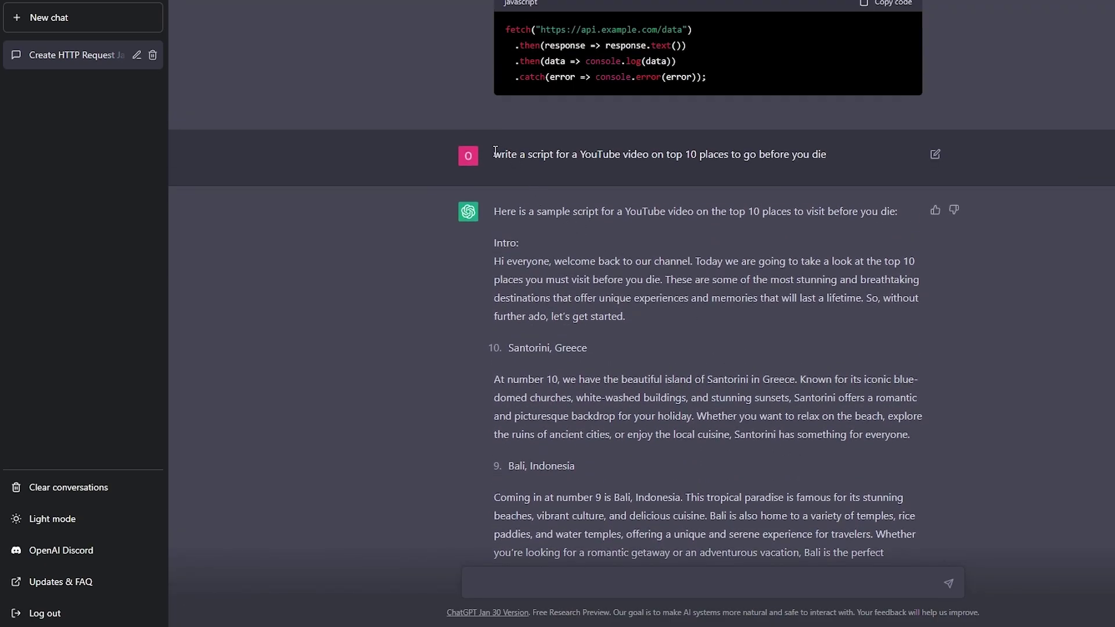
{"action": "left_click", "coordinate": [936, 155]}
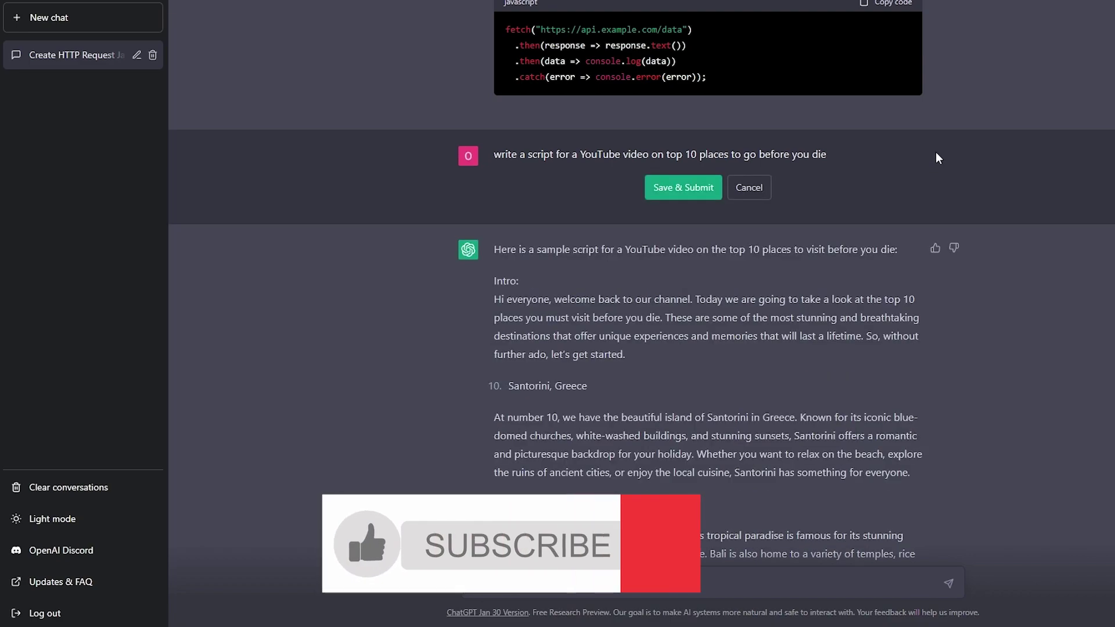
{"action": "left_click", "coordinate": [693, 189]}
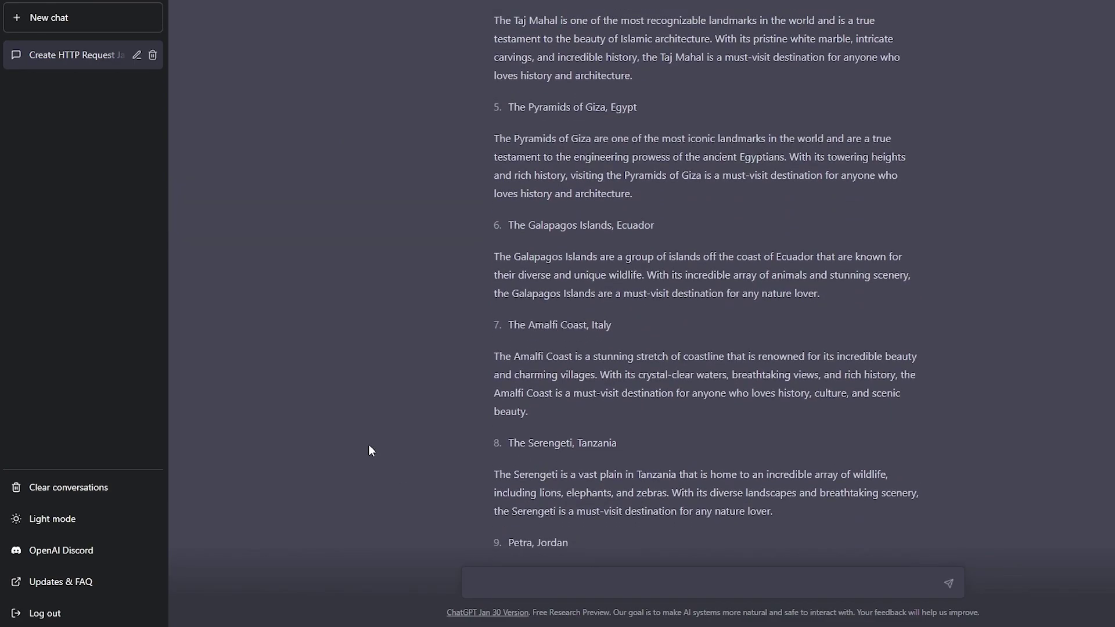
Read through the regenerated YouTube script, from the intro through the ten destinations to the outro
{"action": "scroll", "coordinate": [372, 451], "scroll_direction": "up", "scroll_amount": 6}
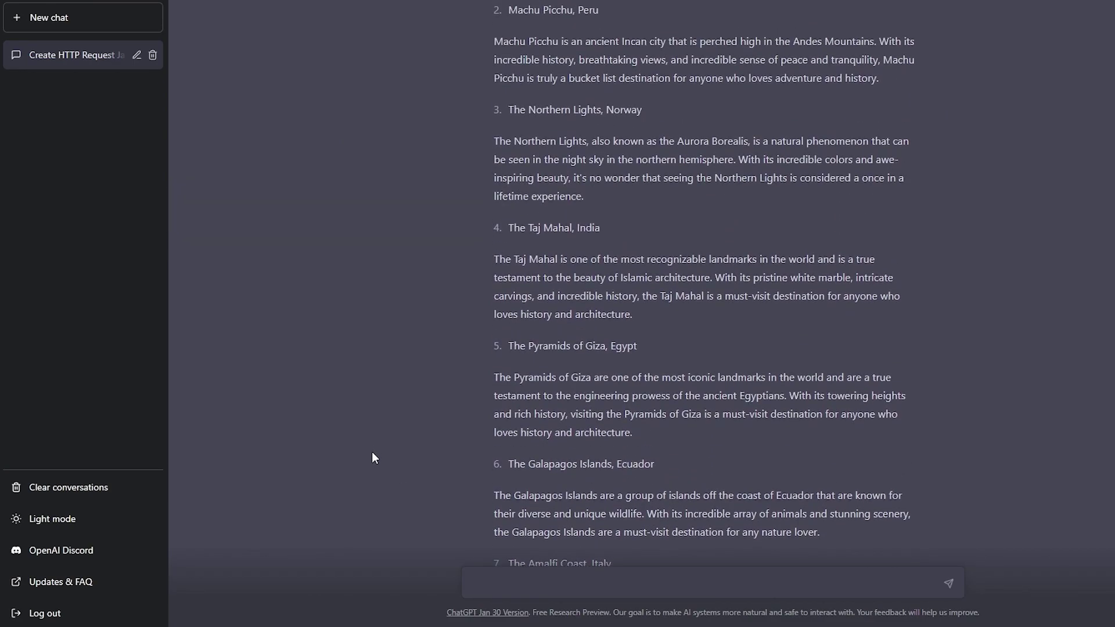
{"action": "scroll", "coordinate": [366, 453], "scroll_direction": "up", "scroll_amount": 2}
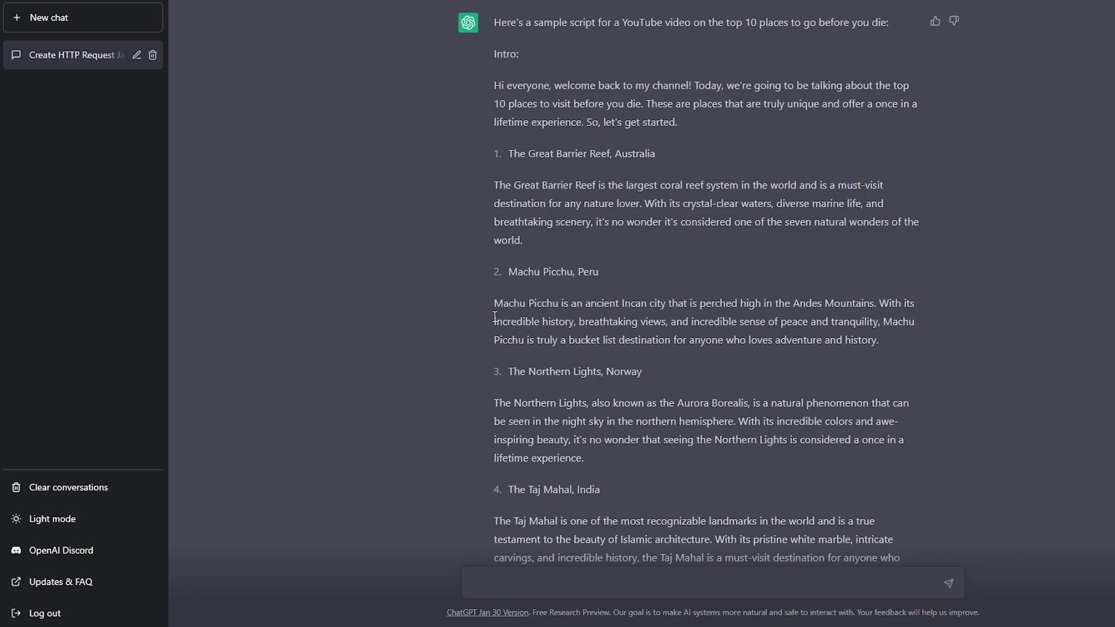
{"action": "scroll", "coordinate": [528, 414], "scroll_direction": "down", "scroll_amount": 12}
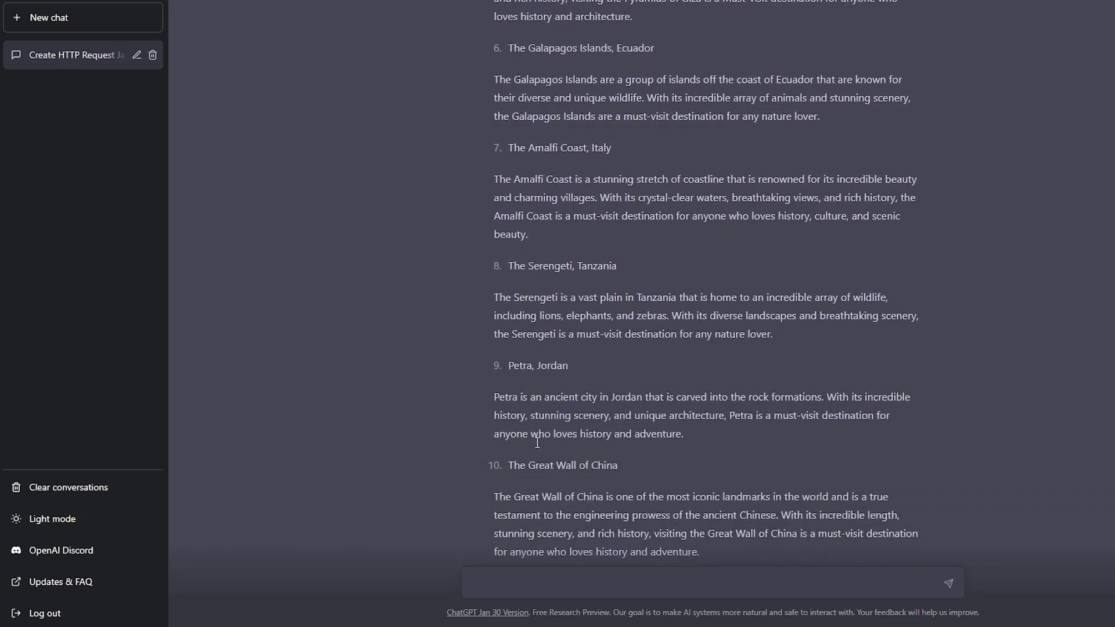
{"action": "scroll", "coordinate": [537, 440], "scroll_direction": "up", "scroll_amount": 1}
{"action": "scroll", "coordinate": [554, 396], "scroll_direction": "up", "scroll_amount": 5}
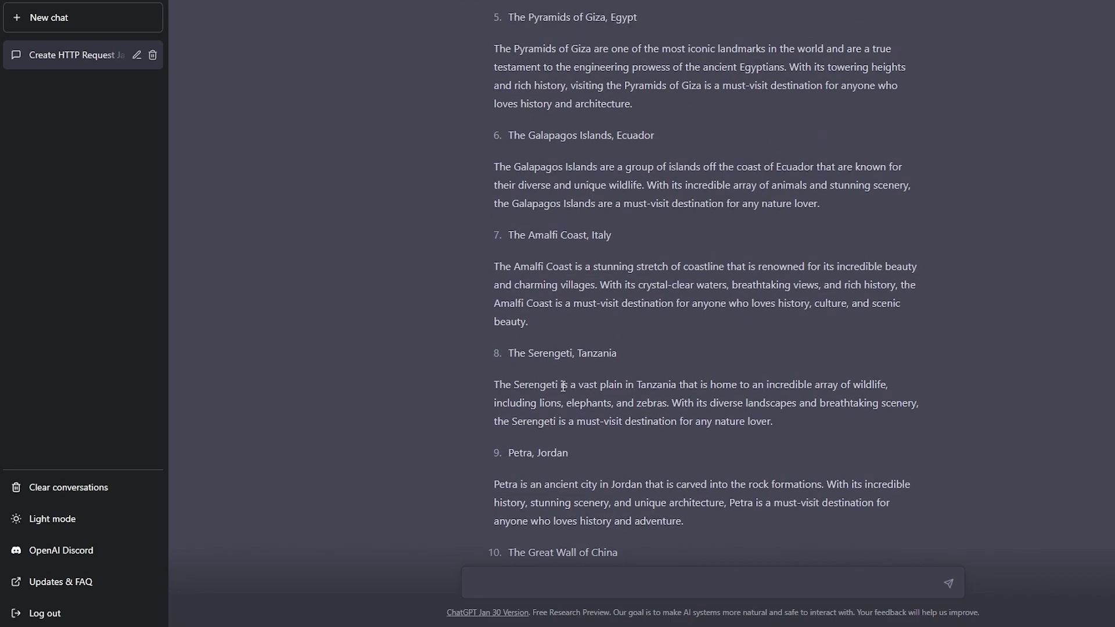
{"action": "scroll", "coordinate": [559, 378], "scroll_direction": "up", "scroll_amount": 5}
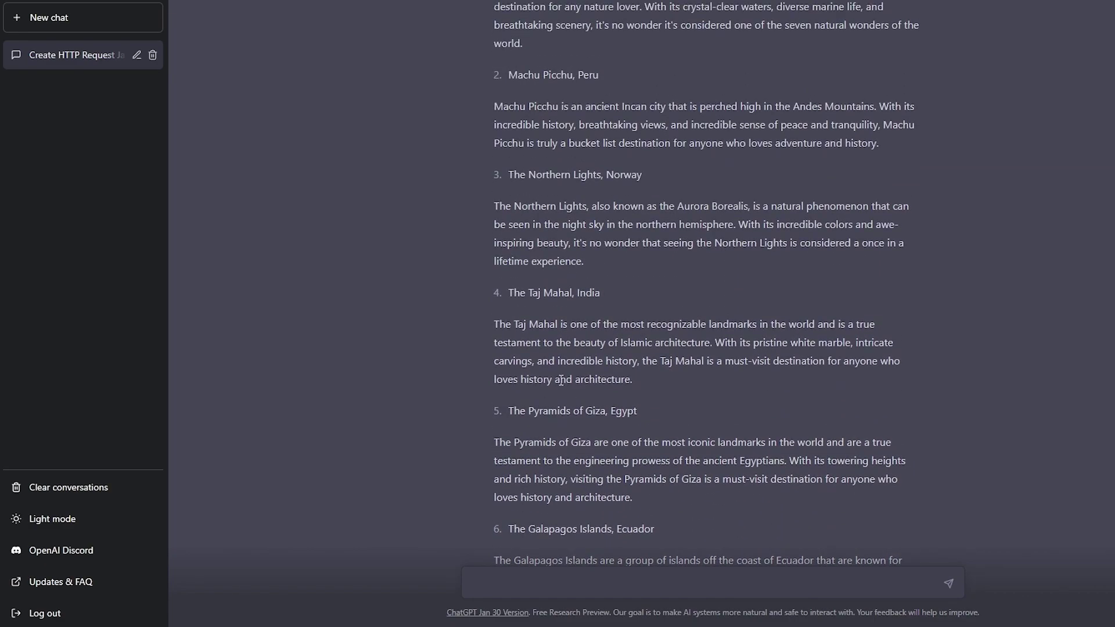
{"action": "scroll", "coordinate": [568, 383], "scroll_direction": "down", "scroll_amount": 10}
{"action": "scroll", "coordinate": [570, 387], "scroll_direction": "down", "scroll_amount": 2}
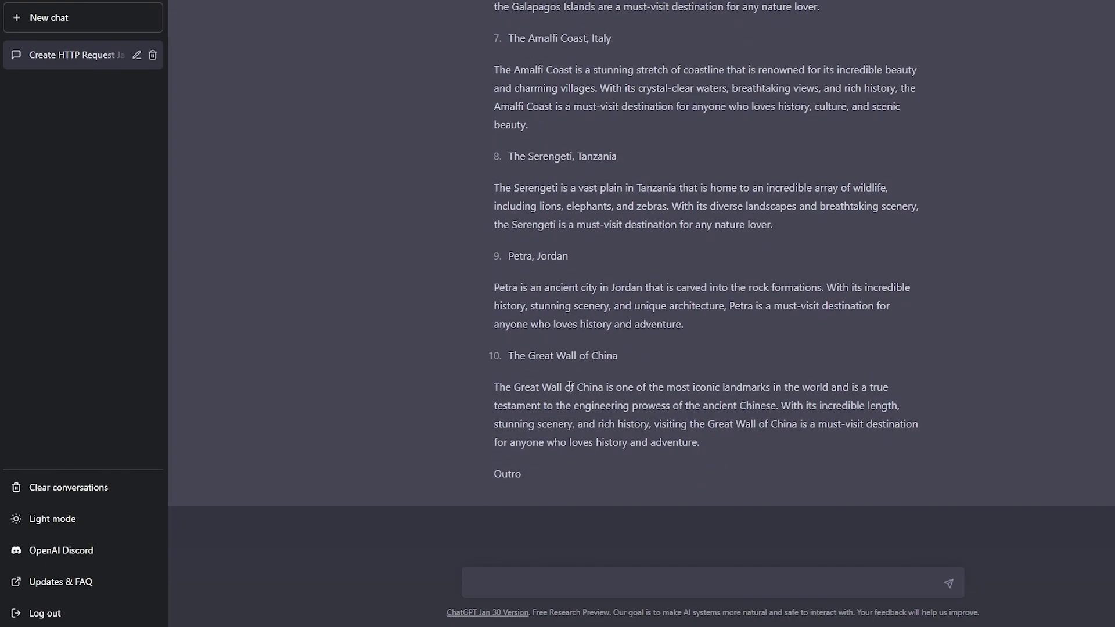
{"action": "scroll", "coordinate": [570, 386], "scroll_direction": "up", "scroll_amount": 15}
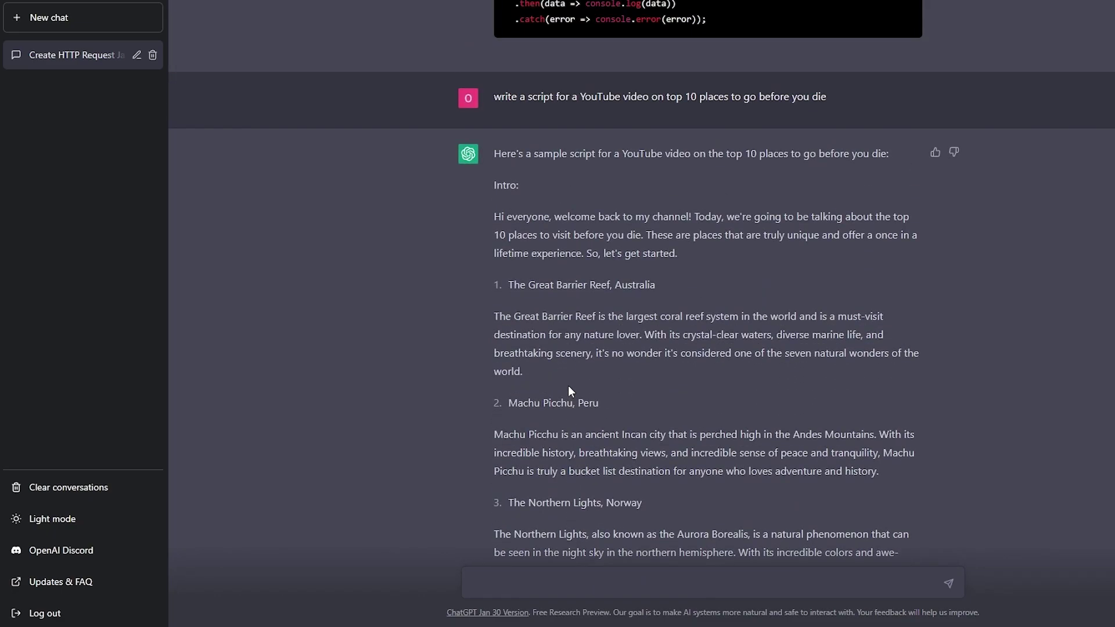
{"action": "scroll", "coordinate": [569, 390], "scroll_direction": "down", "scroll_amount": 15}
{"action": "scroll", "coordinate": [569, 390], "scroll_direction": "up", "scroll_amount": 3}
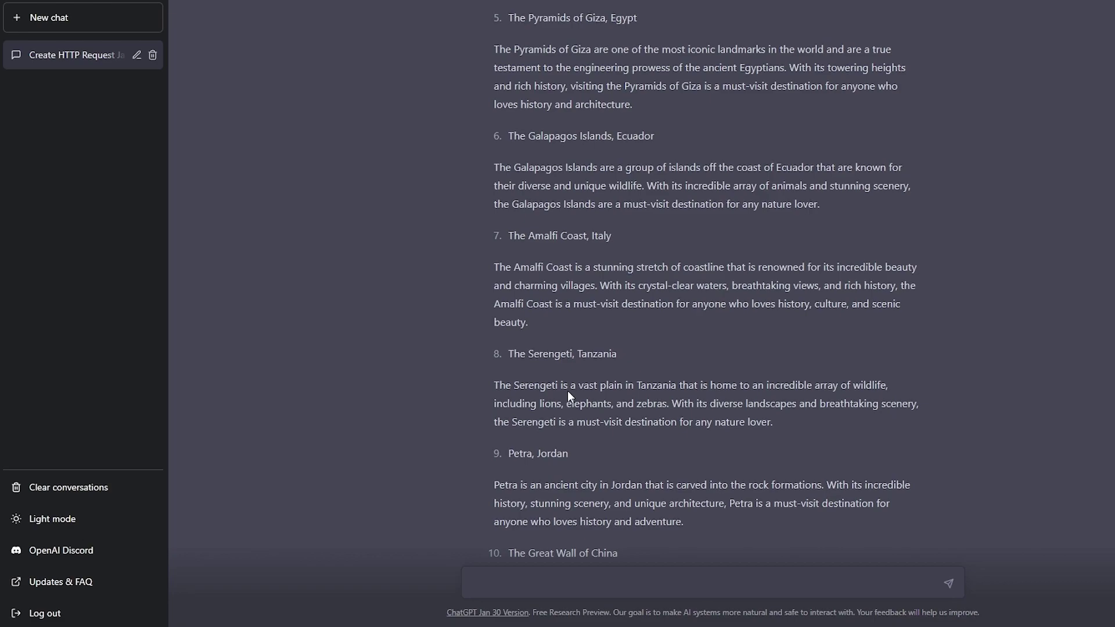
{"action": "scroll", "coordinate": [567, 391], "scroll_direction": "up", "scroll_amount": 10}
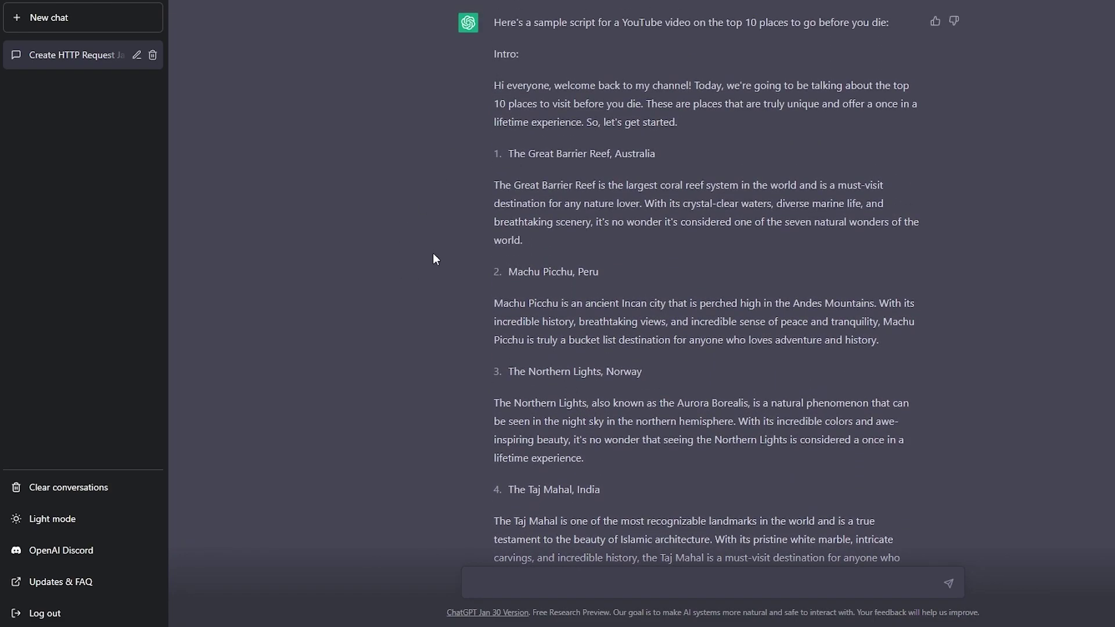
{"action": "scroll", "coordinate": [497, 71], "scroll_direction": "down", "scroll_amount": 1}
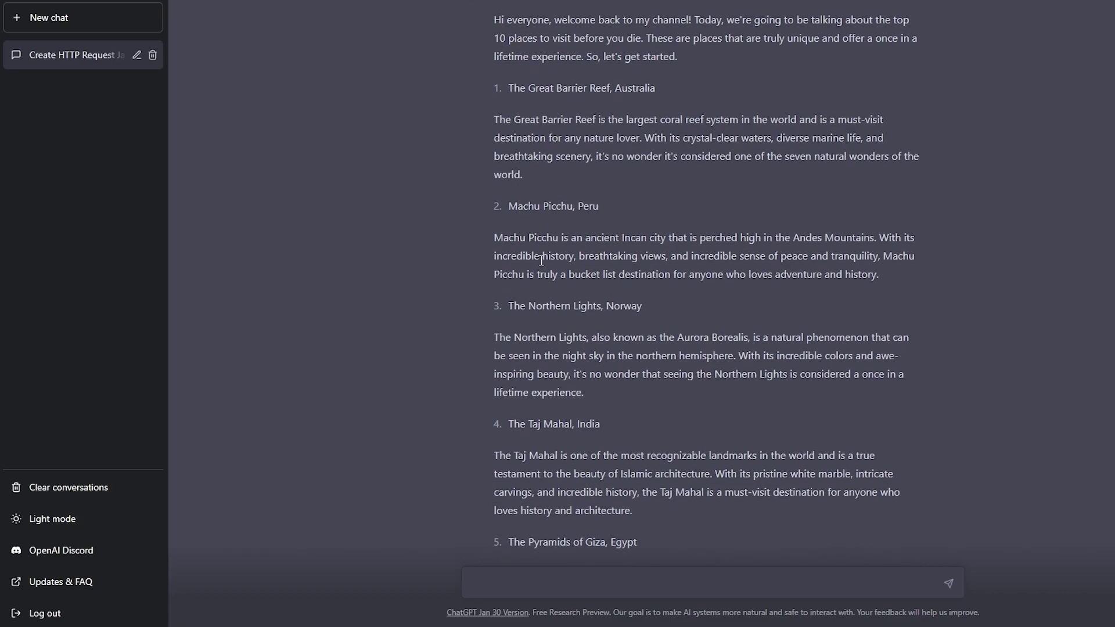
{"action": "scroll", "coordinate": [542, 209], "scroll_direction": "up", "scroll_amount": 1}
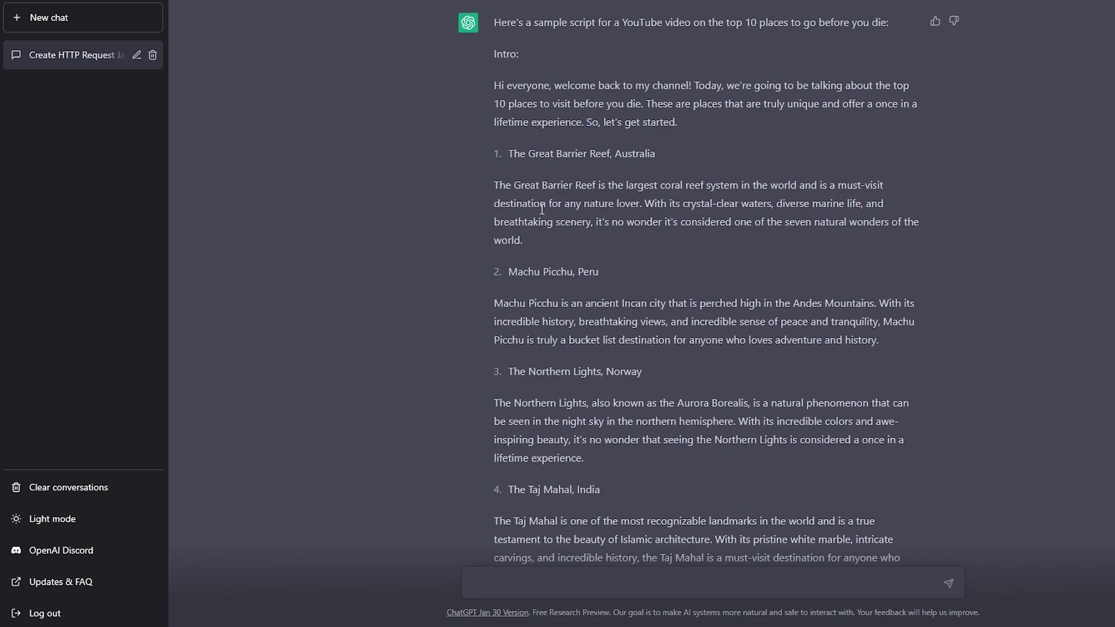
{"action": "scroll", "coordinate": [503, 138], "scroll_direction": "down", "scroll_amount": 1}
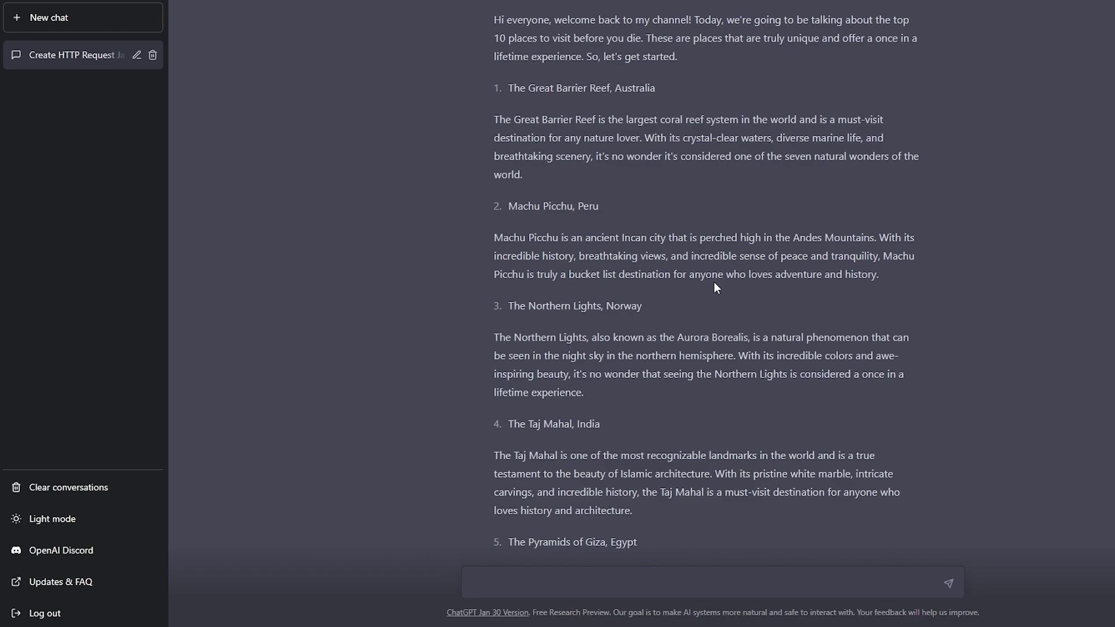
Copy the script text from the "Hi everyone" greeting through the end of the Great Wall of China paragraph
{"action": "scroll", "coordinate": [713, 284], "scroll_direction": "up", "scroll_amount": 3}
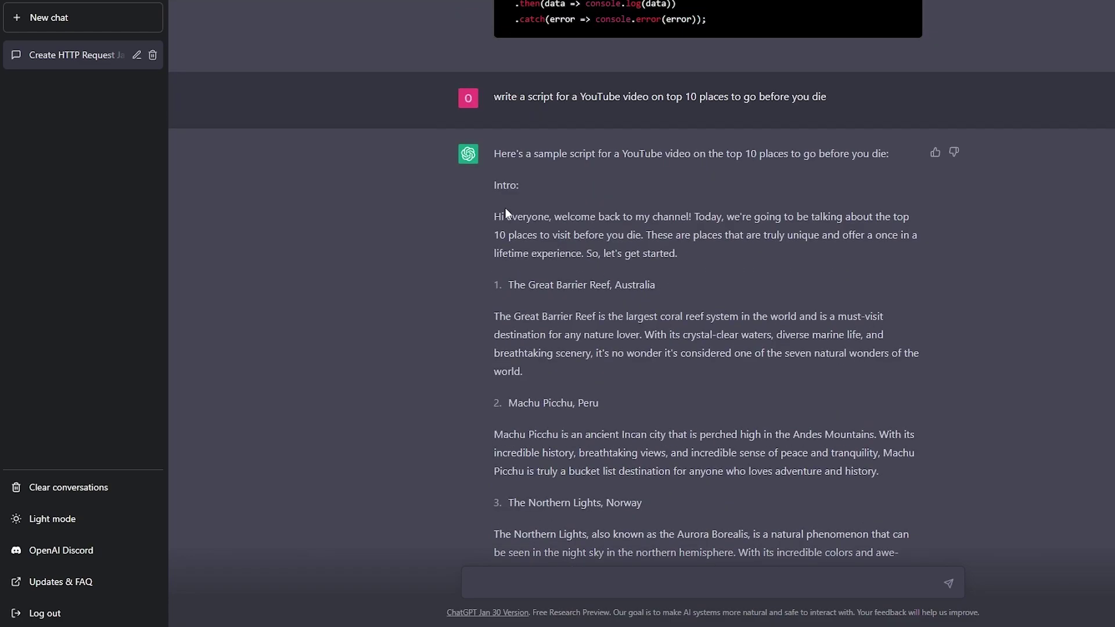
{"action": "left_click_drag", "start_coordinate": [495, 217], "coordinate": [700, 448]}
{"action": "scroll", "coordinate": [618, 294], "scroll_direction": "down", "scroll_amount": 6}
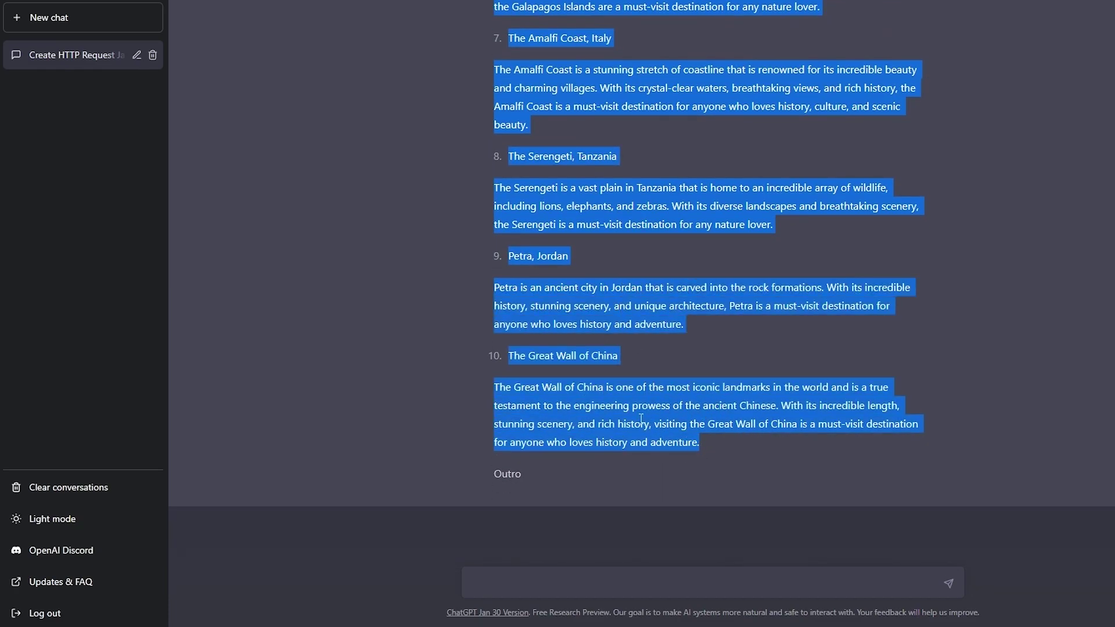
{"action": "right_click", "coordinate": [605, 407]}
{"action": "left_click", "coordinate": [641, 416]}
Open the WordCounter website in a new browser tab, paste the copied script, and check its word count and details
{"action": "key", "text": "ctrl+t"}
{"action": "type", "text": "wordc"}
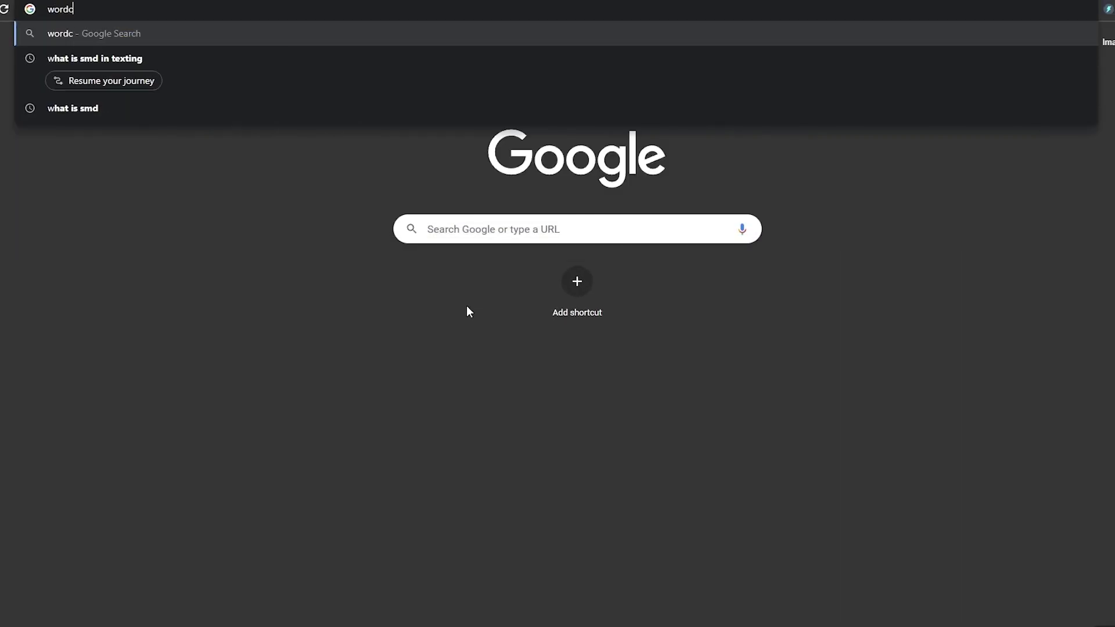
{"action": "key", "text": "Return"}
{"action": "left_click", "coordinate": [361, 244]}
{"action": "key", "text": "ctrl+v"}
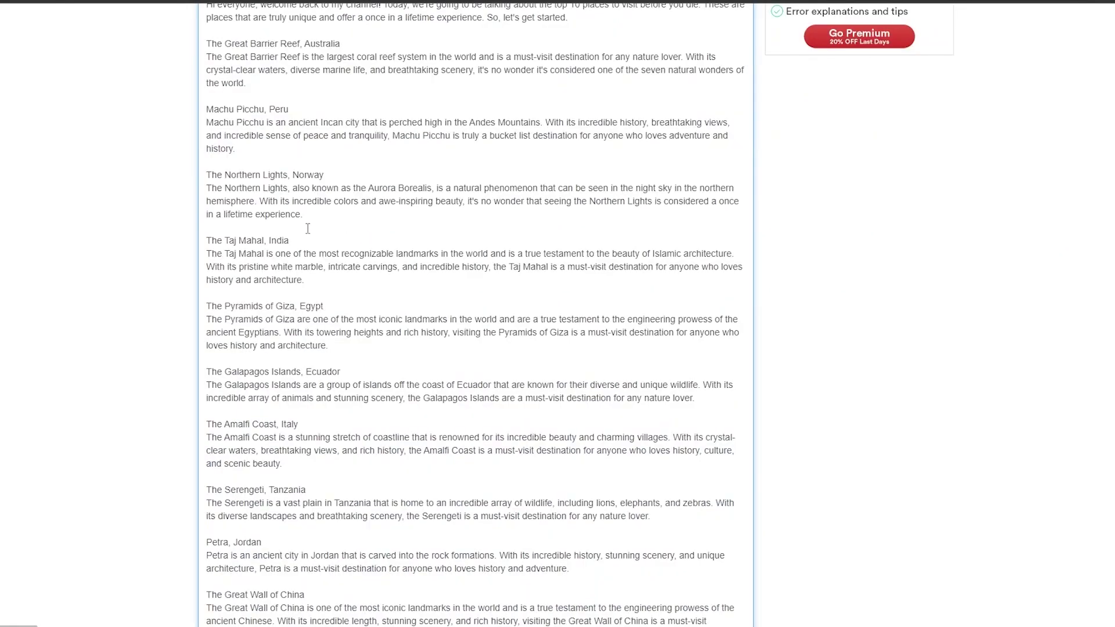
{"action": "scroll", "coordinate": [199, 79], "scroll_direction": "up", "scroll_amount": 10}
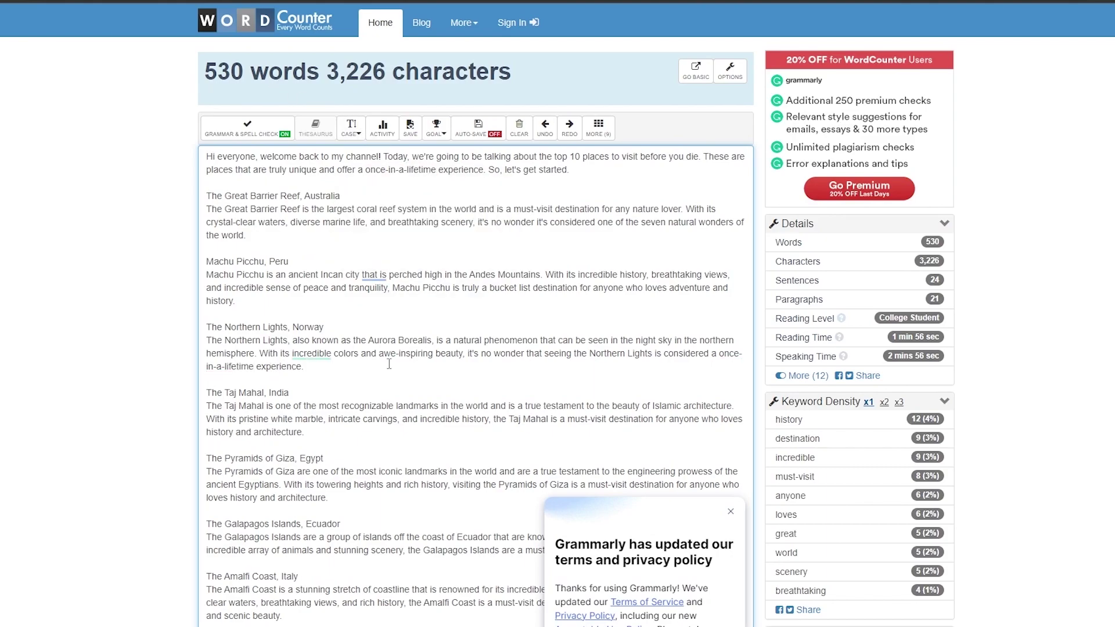
{"action": "scroll", "coordinate": [389, 364], "scroll_direction": "down", "scroll_amount": 10}
{"action": "scroll", "coordinate": [396, 341], "scroll_direction": "up", "scroll_amount": 7}
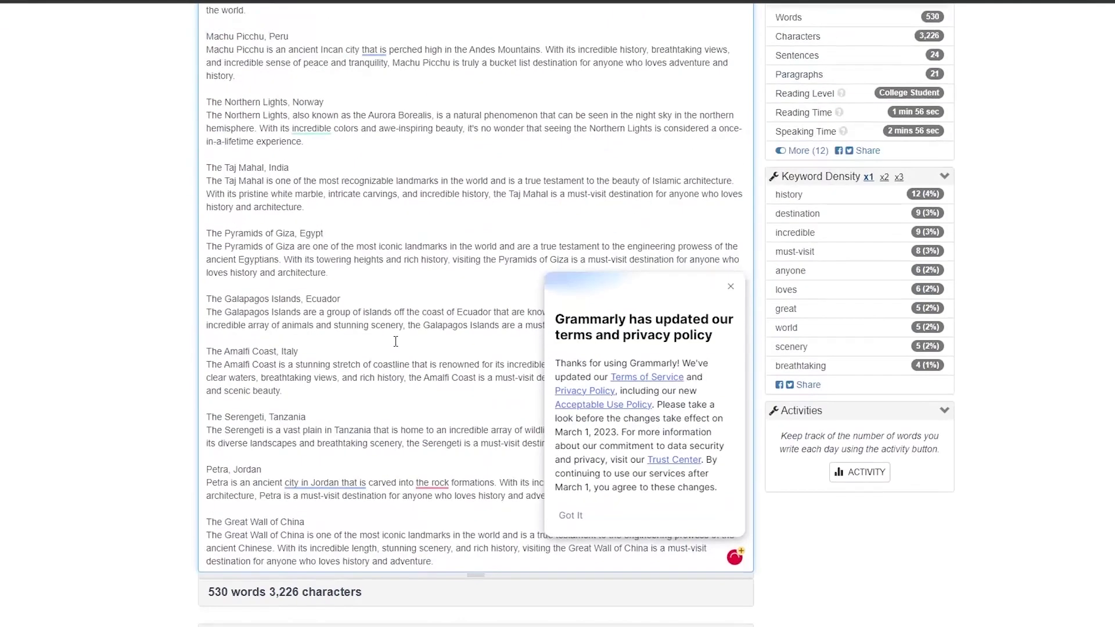
{"action": "scroll", "coordinate": [395, 341], "scroll_direction": "up", "scroll_amount": 3}
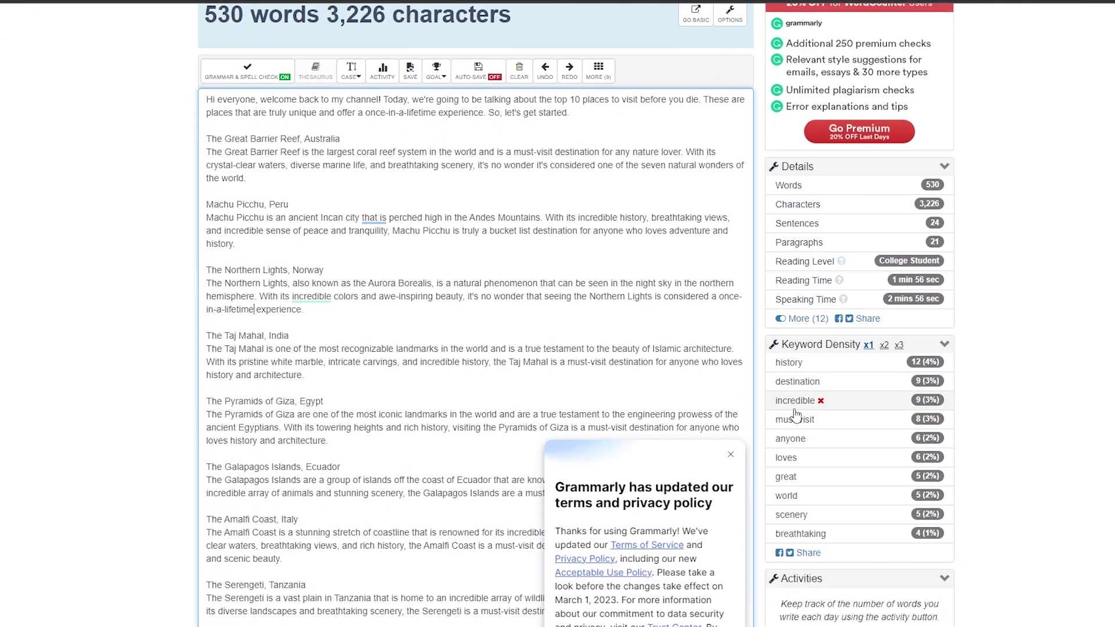
Return to ChatGPT and request a YouTube script on the top 10 places to go before you die, with intro, outro and at least 800 words
{"action": "scroll", "coordinate": [868, 463], "scroll_direction": "up", "scroll_amount": 1}
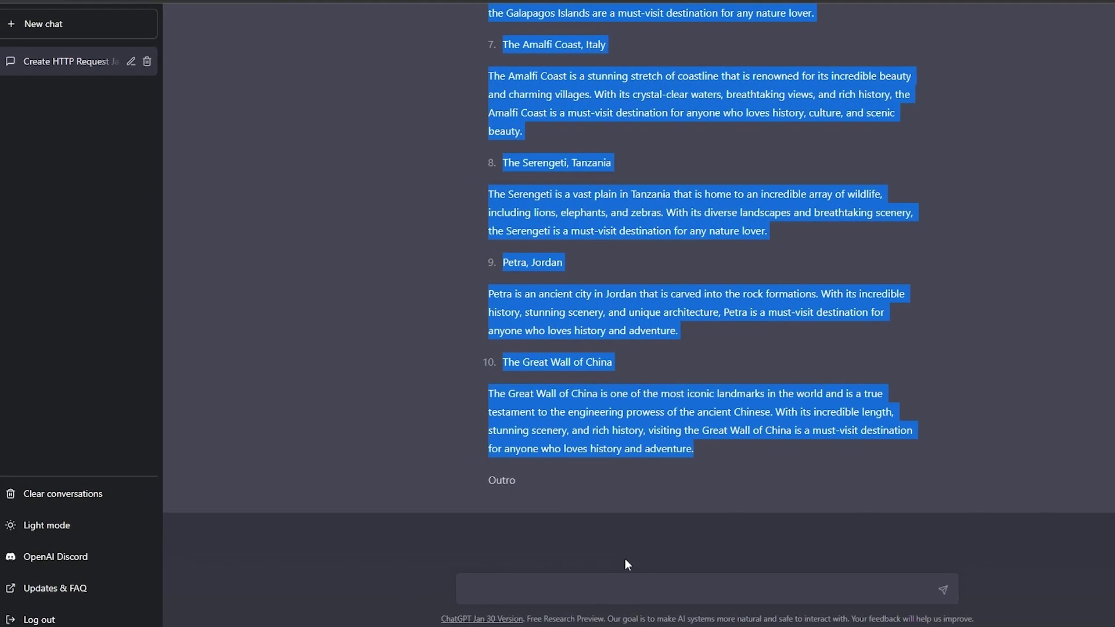
{"action": "left_click", "coordinate": [601, 587]}
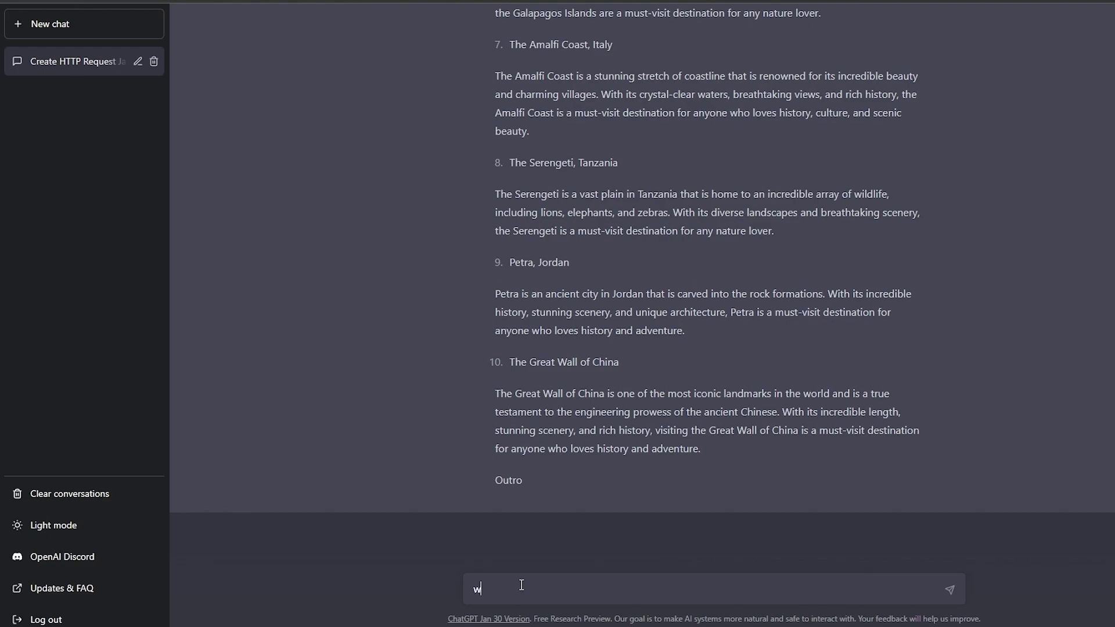
{"action": "key", "text": "ctrl+v"}
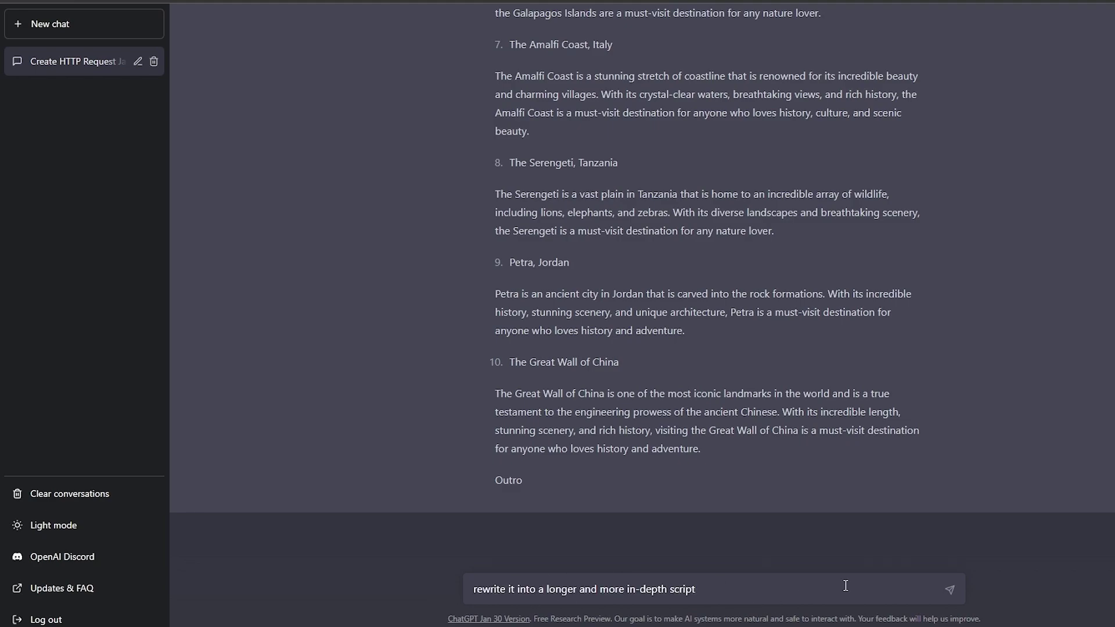
{"action": "key", "text": "Return"}
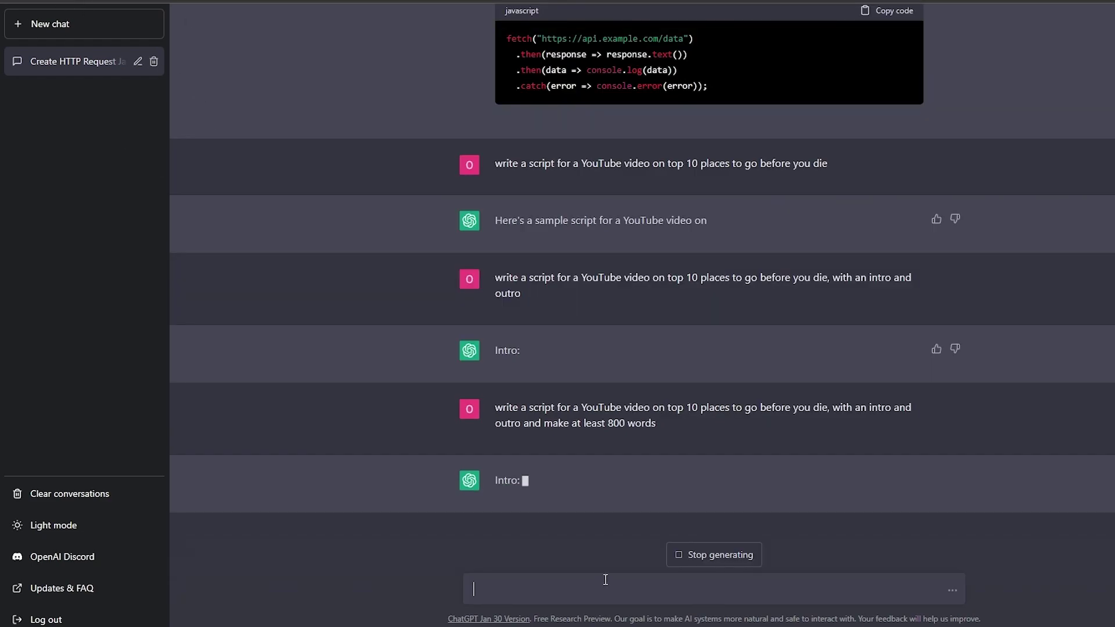
{"action": "scroll", "coordinate": [567, 362], "scroll_direction": "up", "scroll_amount": 1}
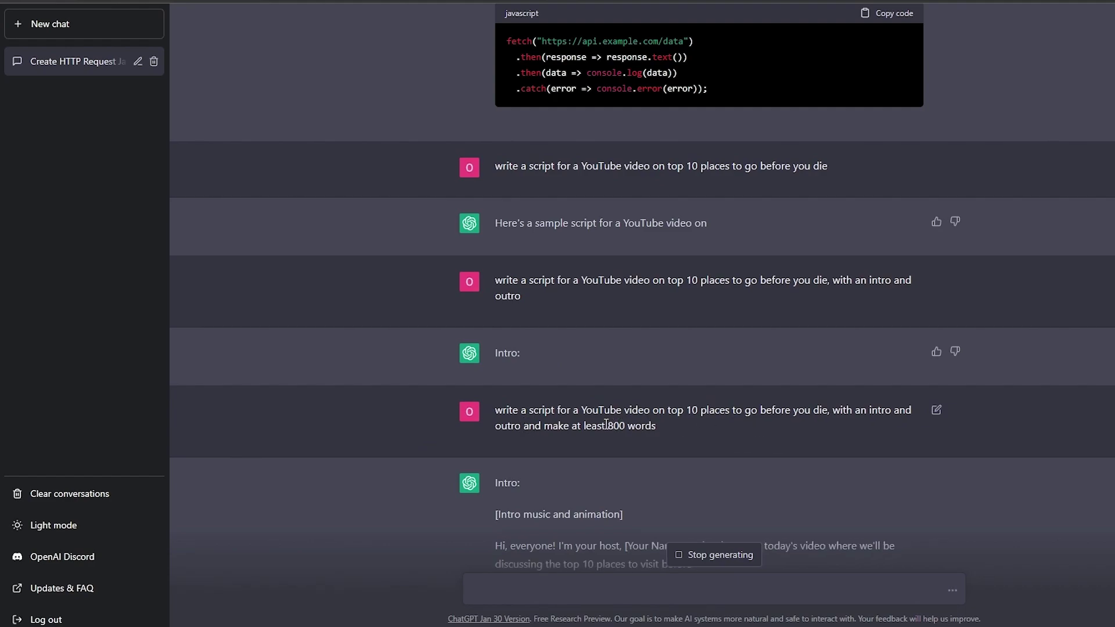
{"action": "scroll", "coordinate": [620, 418], "scroll_direction": "down", "scroll_amount": 1}
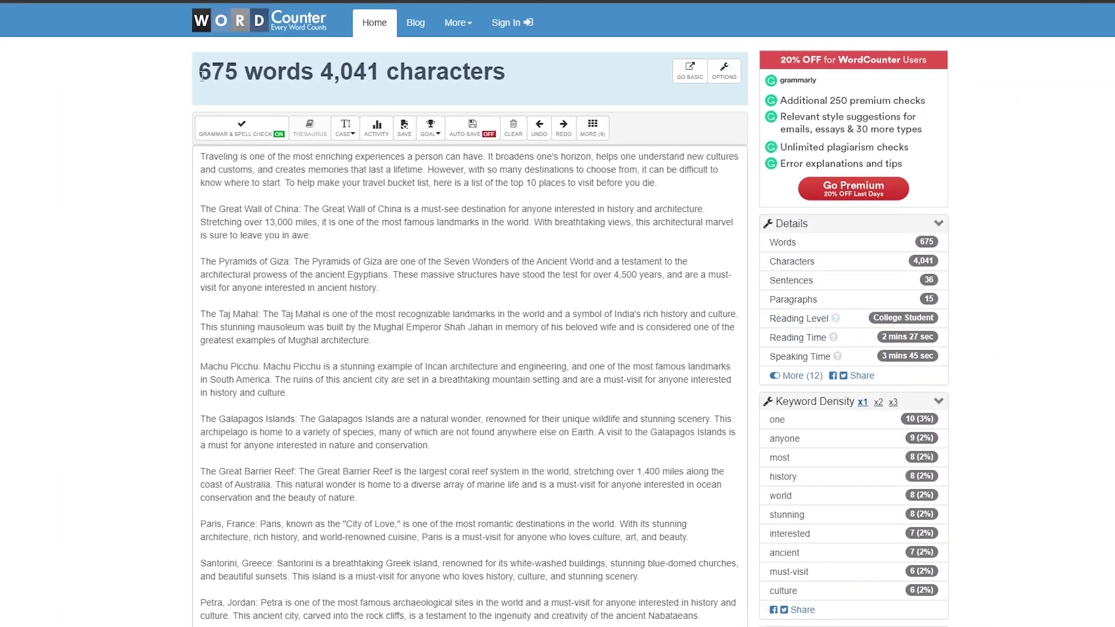
Switch to WordCounter and check the word count of the longer travel script
{"action": "left_click_drag", "start_coordinate": [202, 76], "coordinate": [238, 74]}
{"action": "left_click", "coordinate": [218, 79]}
{"action": "left_click", "coordinate": [239, 73]}
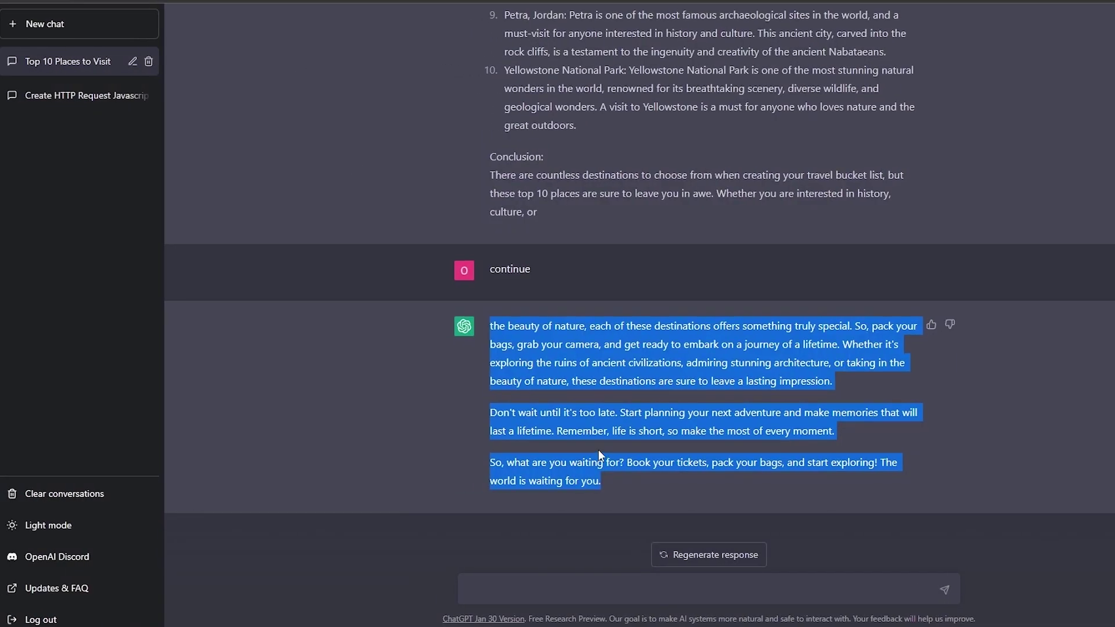
Review the "Top 10 Places to Visit" conversation in ChatGPT, including where the conclusion breaks off and the "continue" reply resumes it
{"action": "scroll", "coordinate": [599, 450], "scroll_direction": "up", "scroll_amount": 5}
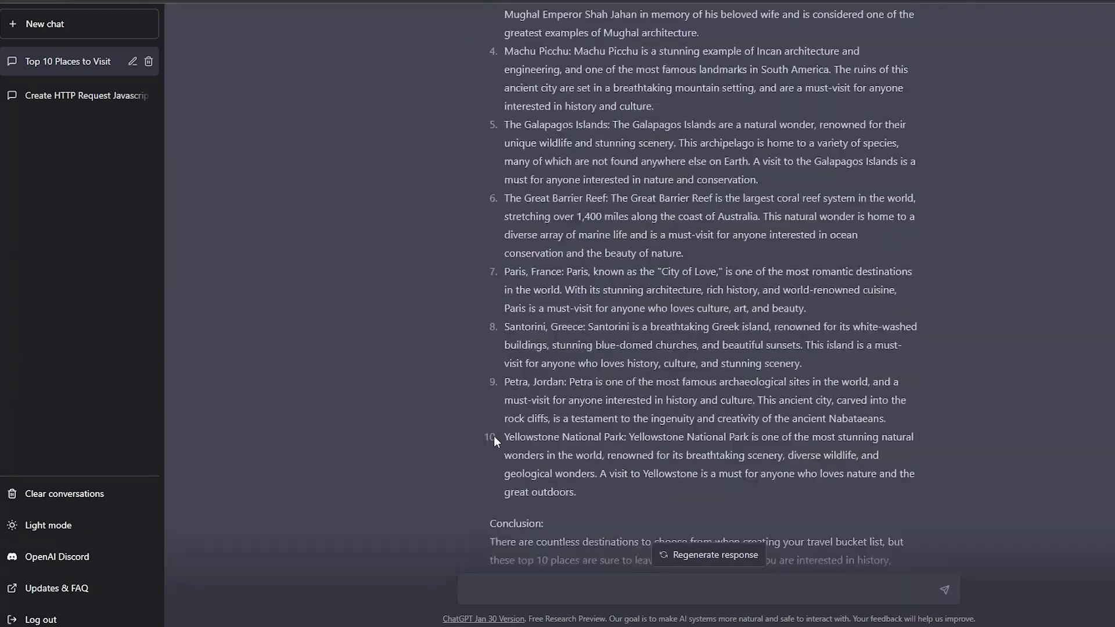
{"action": "scroll", "coordinate": [600, 452], "scroll_direction": "down", "scroll_amount": 3}
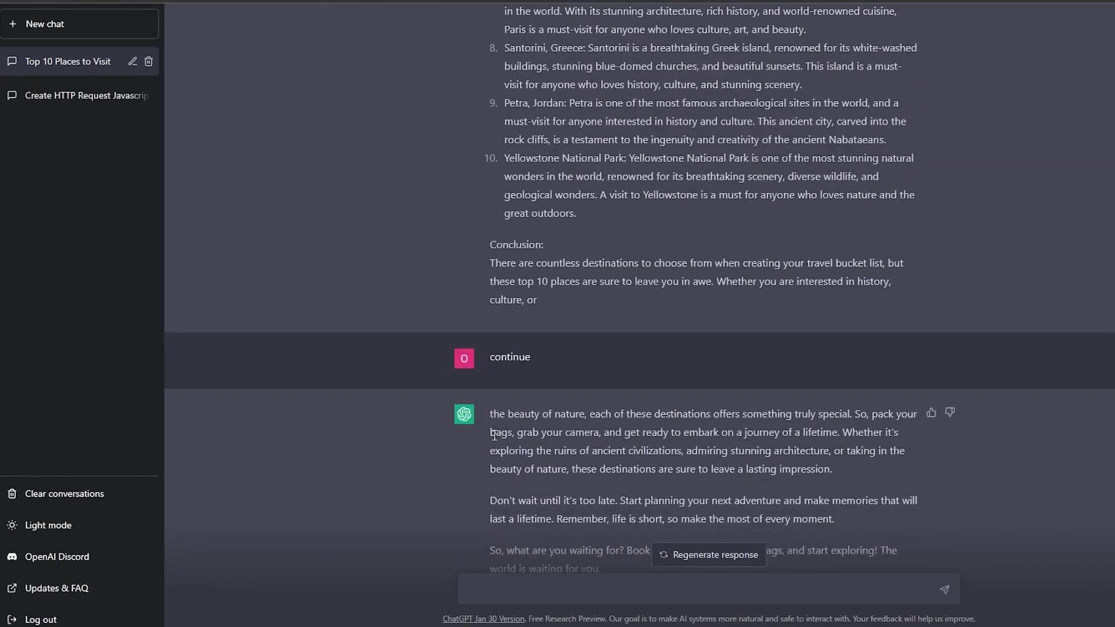
{"action": "double_click", "coordinate": [537, 298]}
{"action": "scroll", "coordinate": [543, 304], "scroll_direction": "up", "scroll_amount": 3}
{"action": "scroll", "coordinate": [539, 312], "scroll_direction": "up", "scroll_amount": 3}
{"action": "scroll", "coordinate": [539, 312], "scroll_direction": "down", "scroll_amount": 7}
{"action": "left_click", "coordinate": [518, 319]}
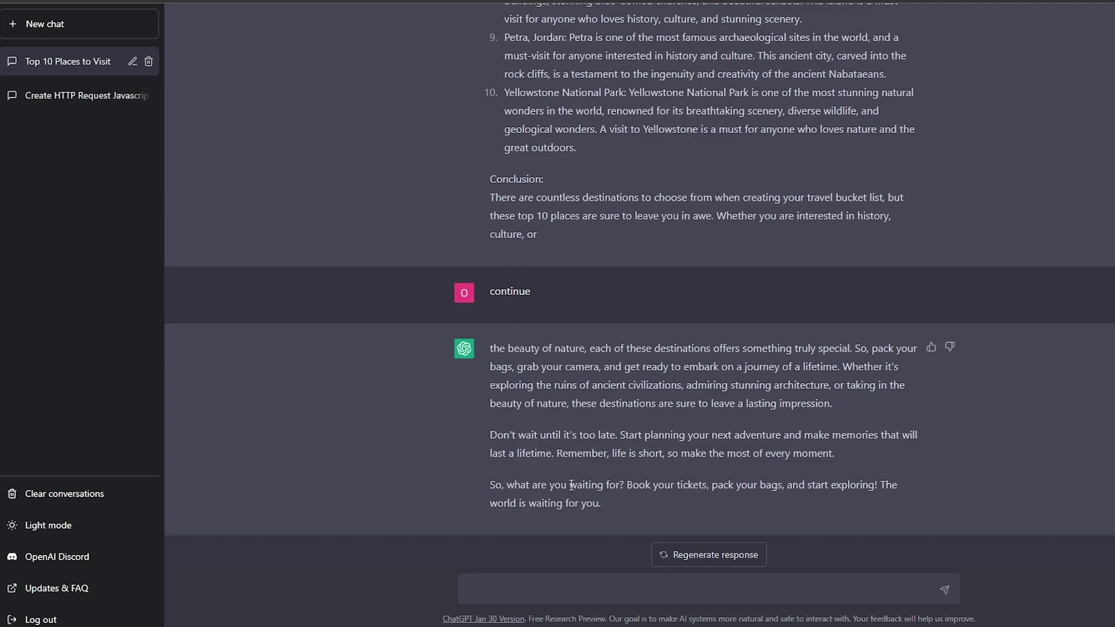
{"action": "scroll", "coordinate": [571, 485], "scroll_direction": "up", "scroll_amount": 10}
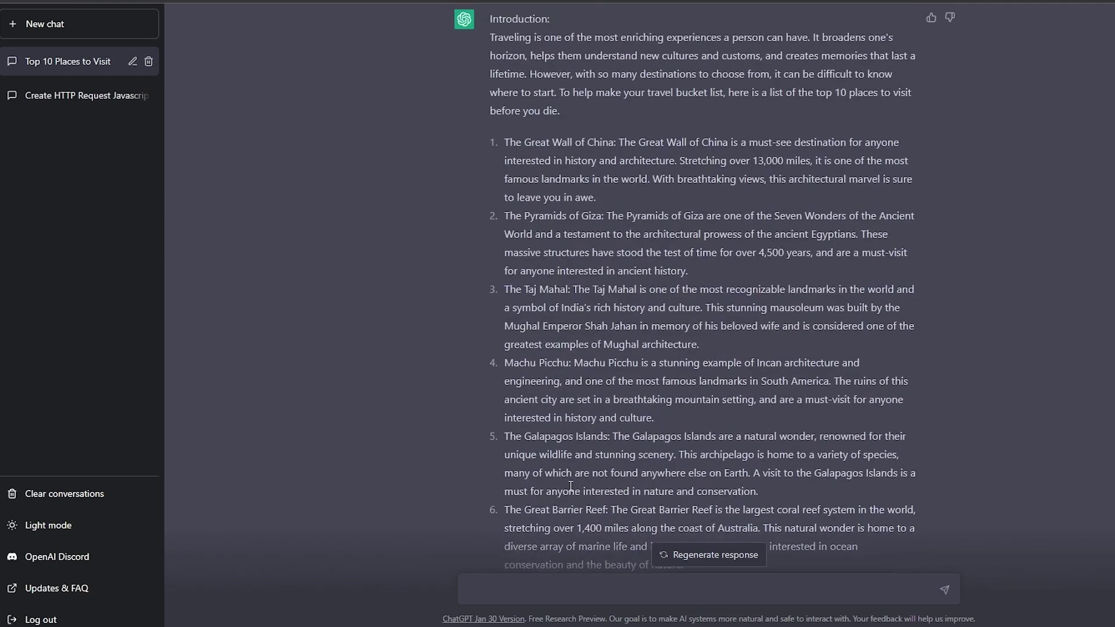
{"action": "scroll", "coordinate": [567, 471], "scroll_direction": "down", "scroll_amount": 2}
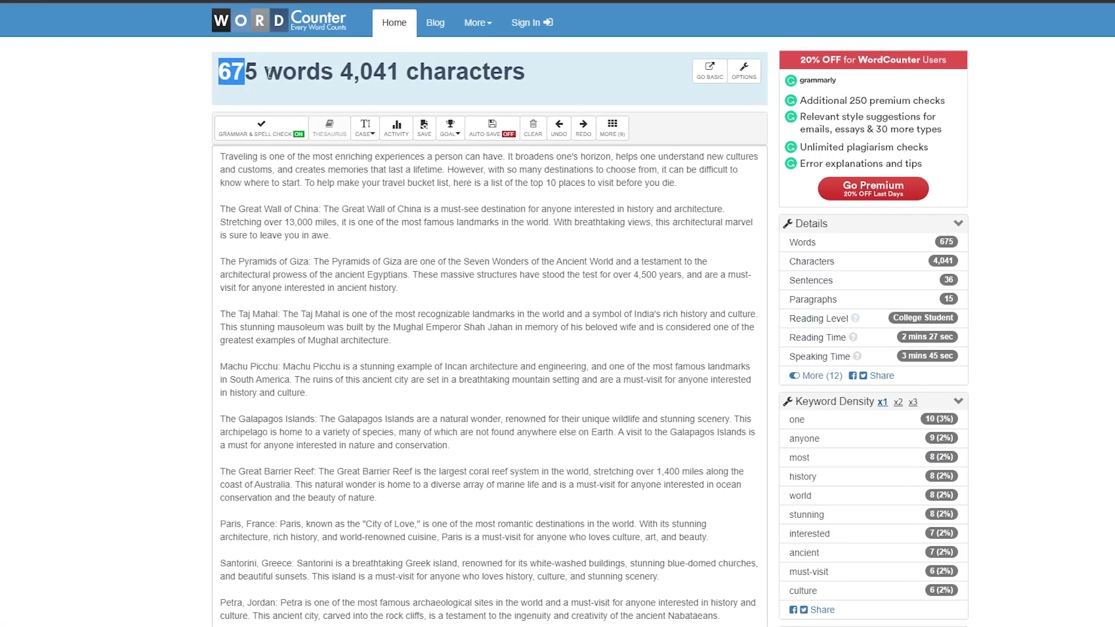
Switch to WordCounter and check the longer script's speaking time in its details
{"action": "left_click_drag", "start_coordinate": [894, 355], "coordinate": [935, 359]}
{"action": "left_click", "coordinate": [936, 359]}
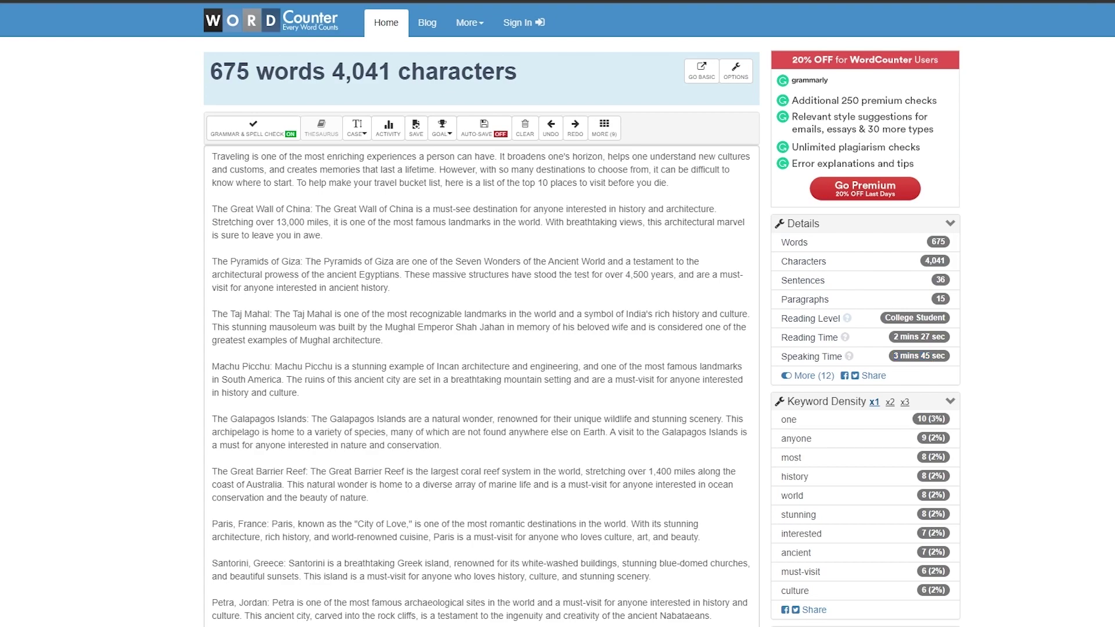
Return to the "Top 10 Places to Visit" conversation in ChatGPT and send the prompt "continue"
{"action": "left_click", "coordinate": [180, 1]}
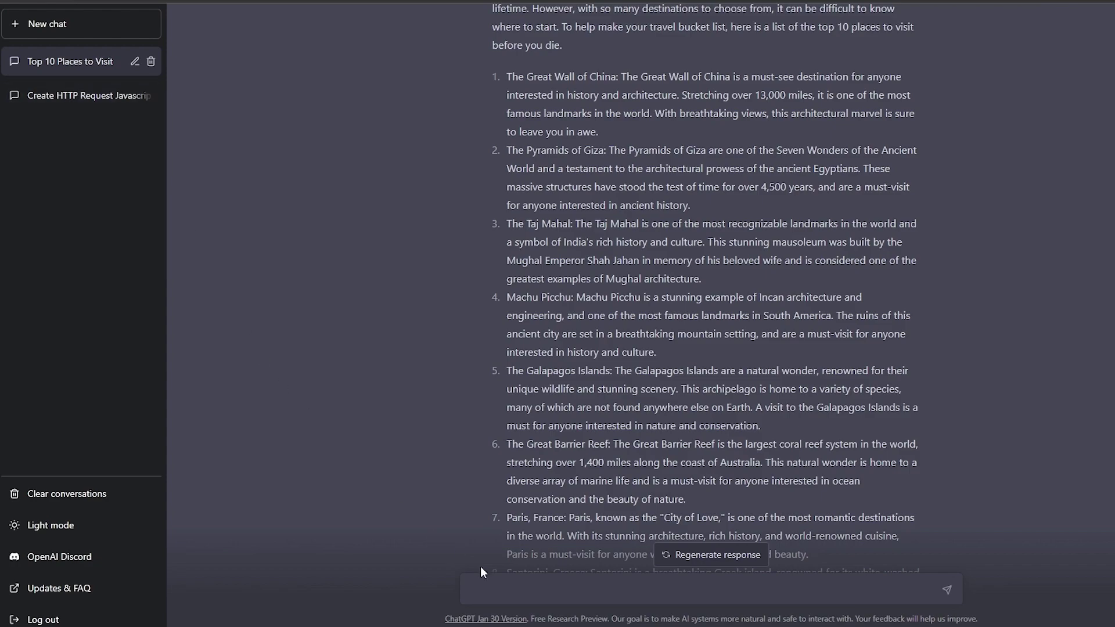
{"action": "left_click", "coordinate": [761, 592]}
{"action": "type", "text": "continue"}
{"action": "key", "text": "Return"}
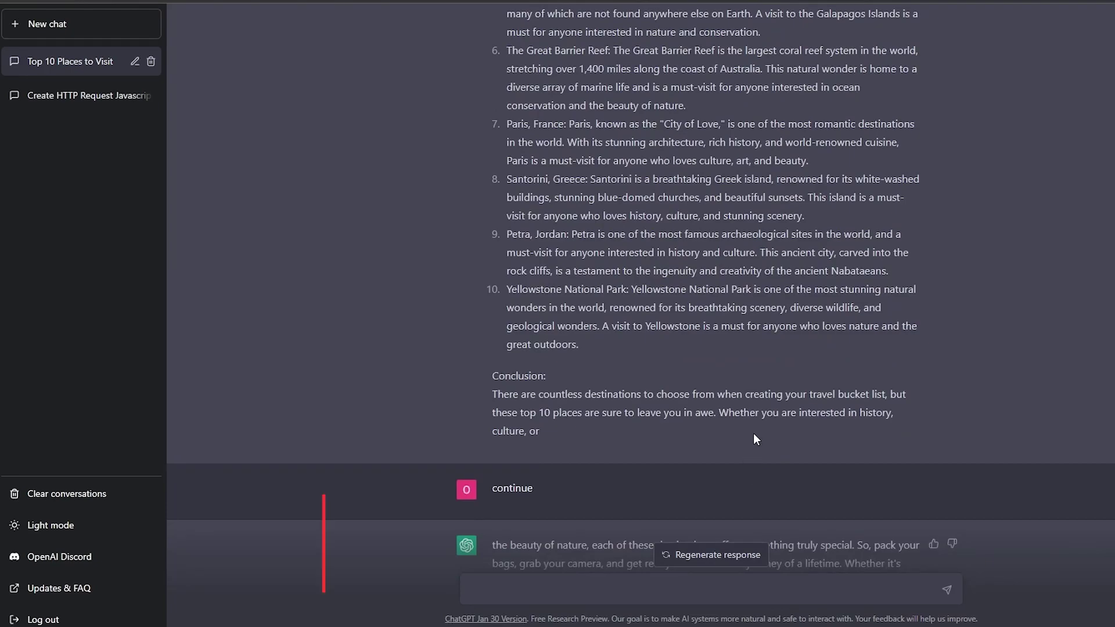